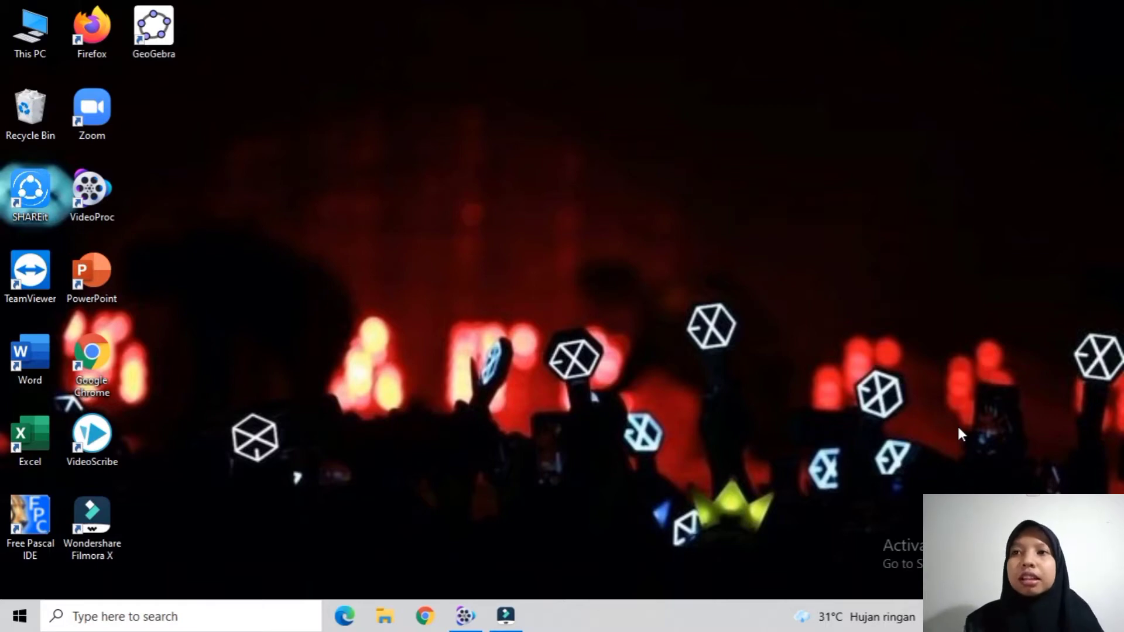
Switch to Wondershare Filmora, import the image of a blackboard on two easels from the ANIMASI folder, and add it to the timeline.
click(504, 616)
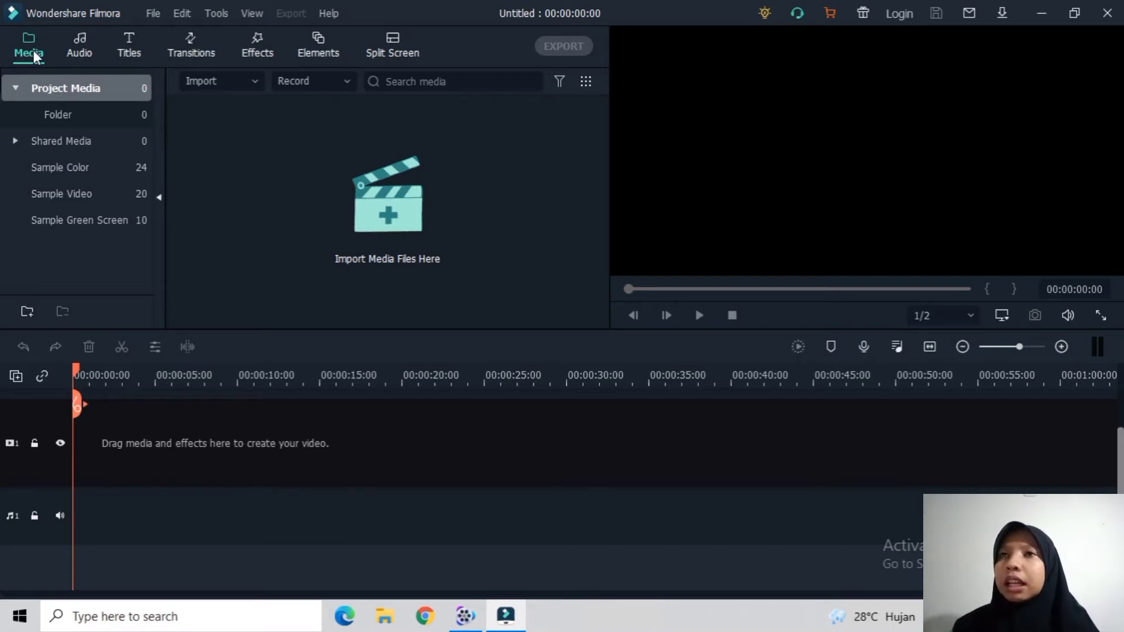
click(198, 85)
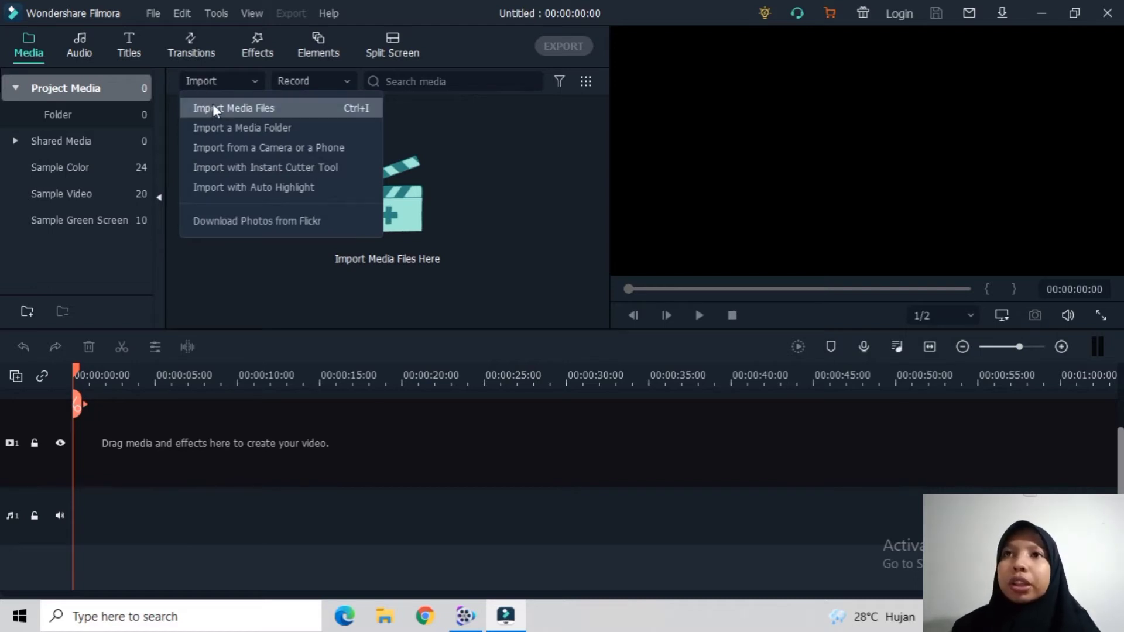
click(237, 111)
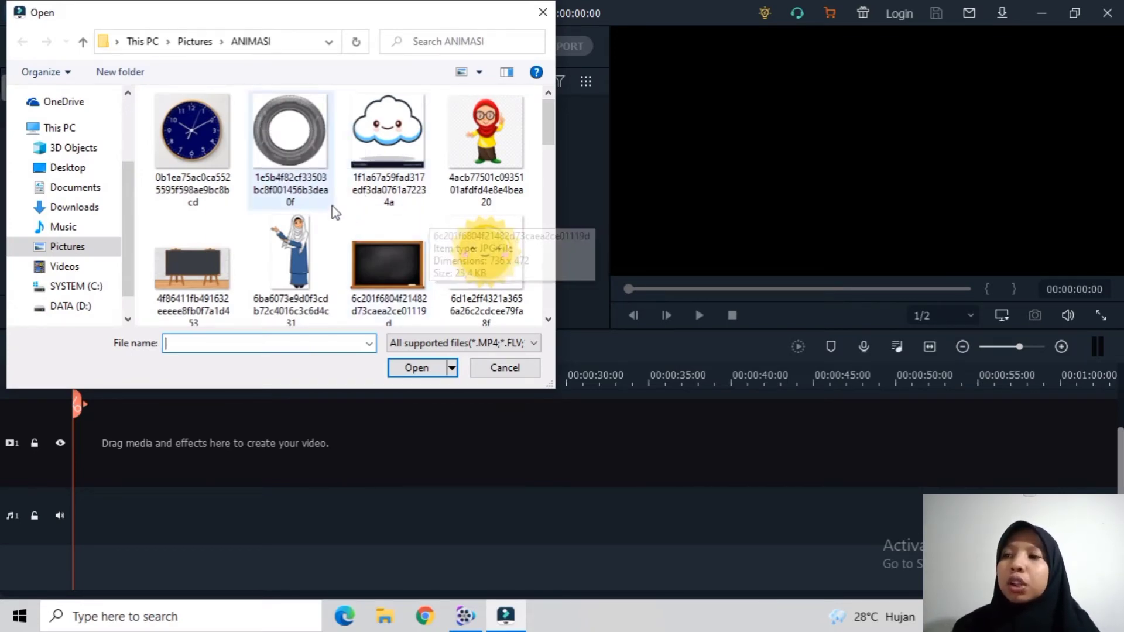
scroll(299, 227, down, 3)
scroll(299, 227, up, 3)
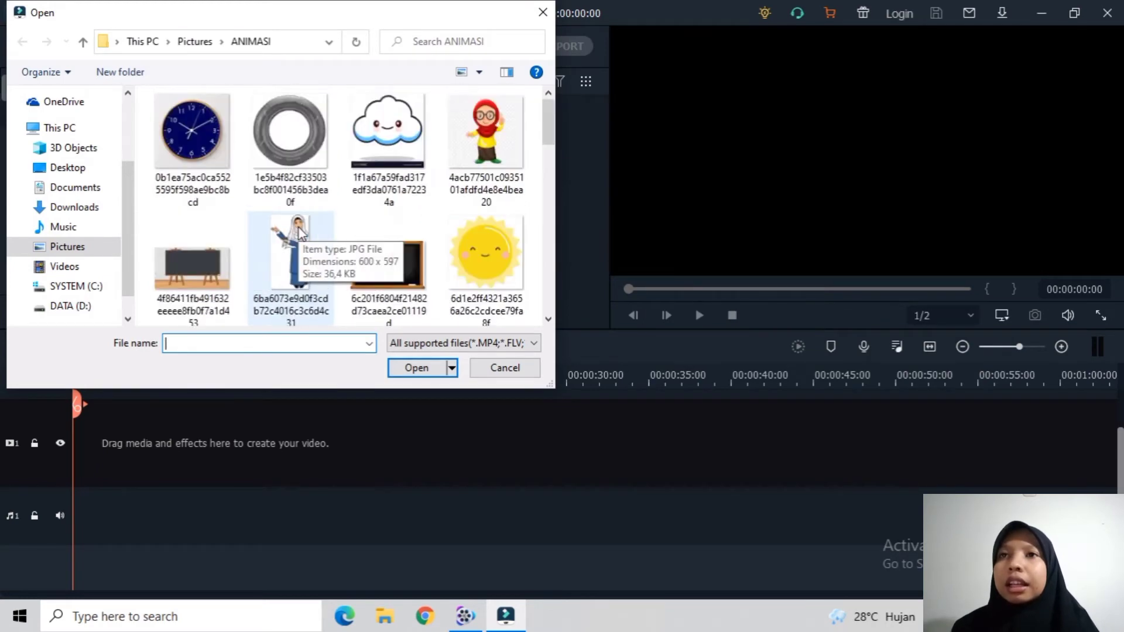
click(179, 261)
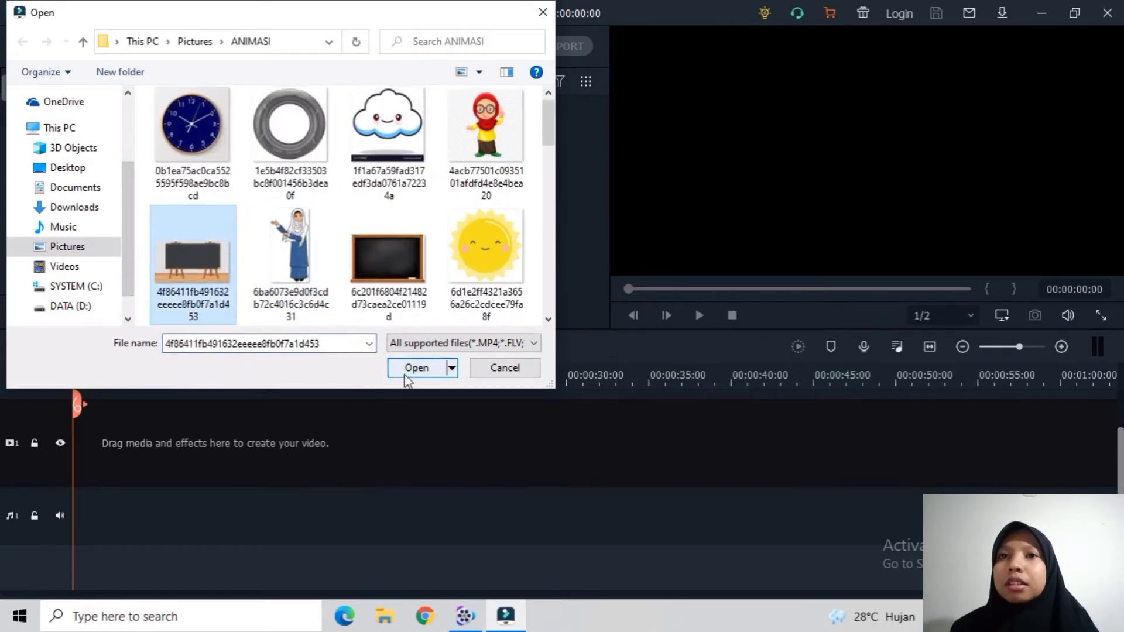
click(407, 373)
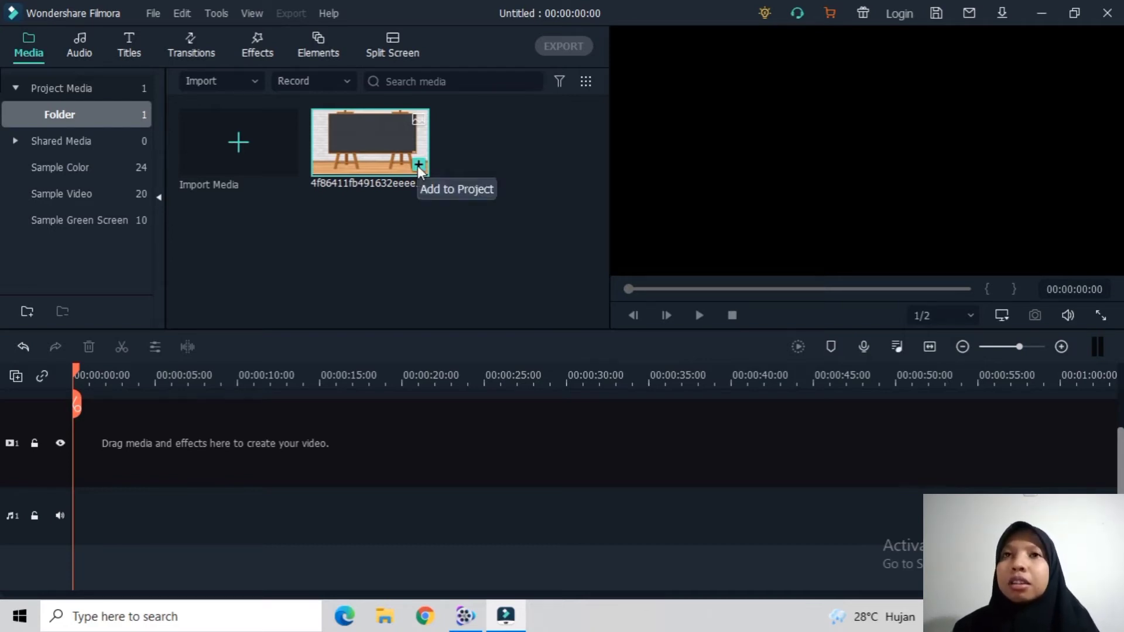
click(419, 165)
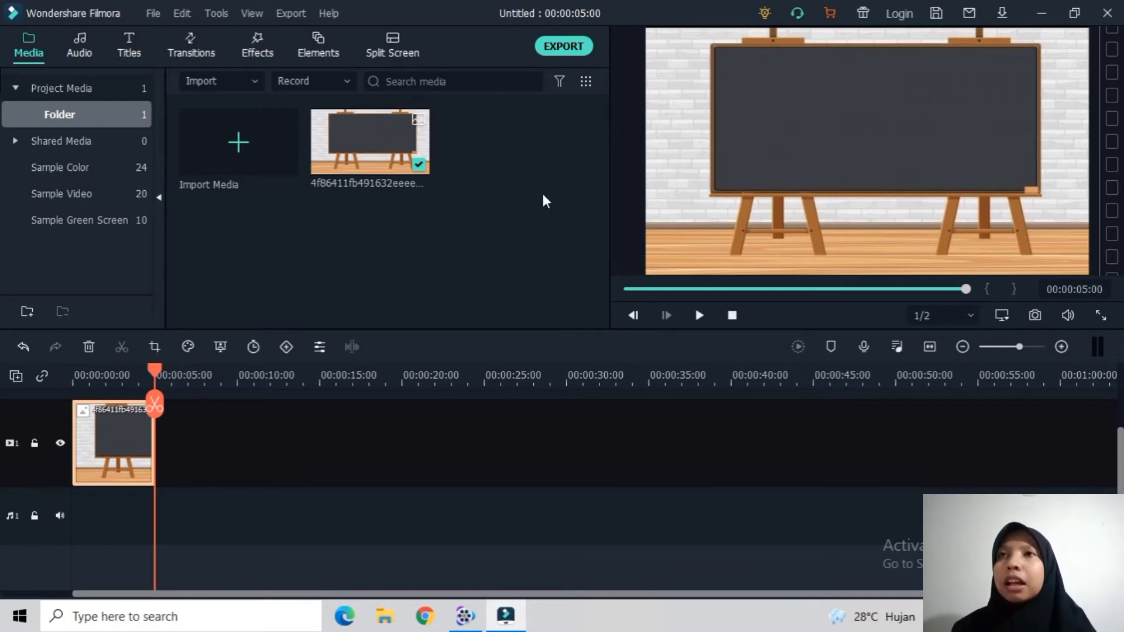
Download the Title 2 preset from the Recommended titles.
click(129, 53)
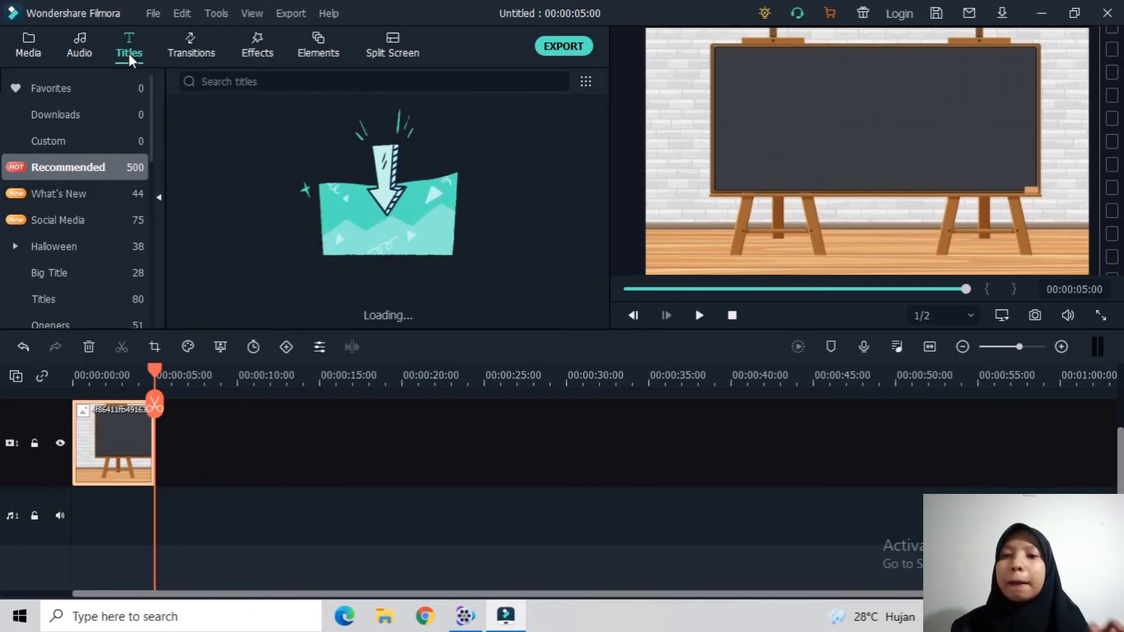
key(XF86MonBrightnessDown)
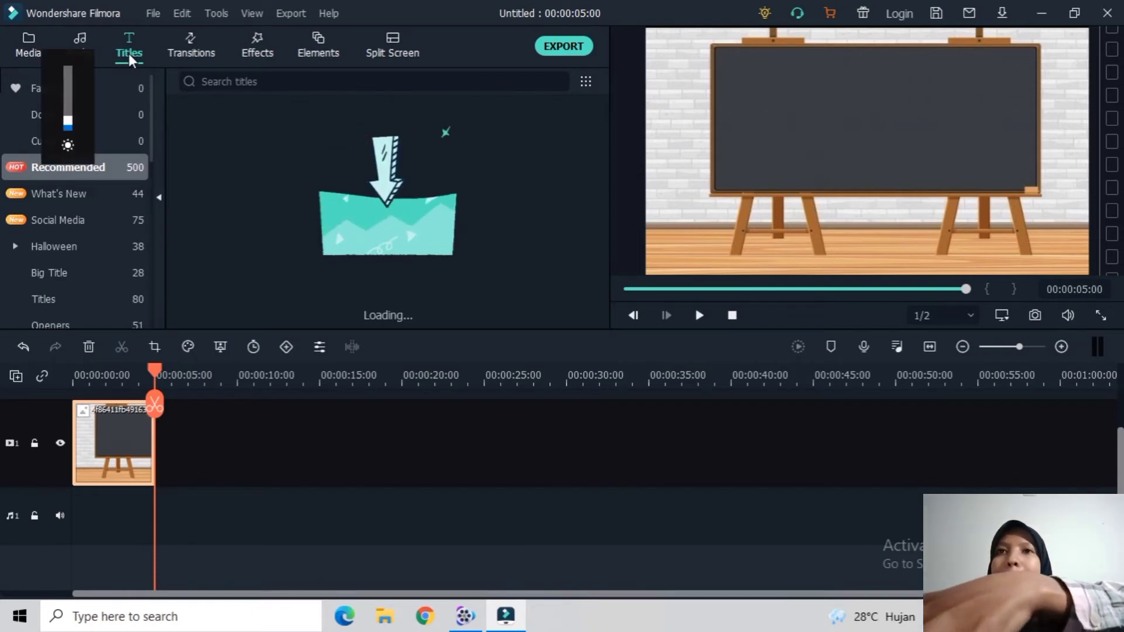
key(XF86MonBrightnessUp)
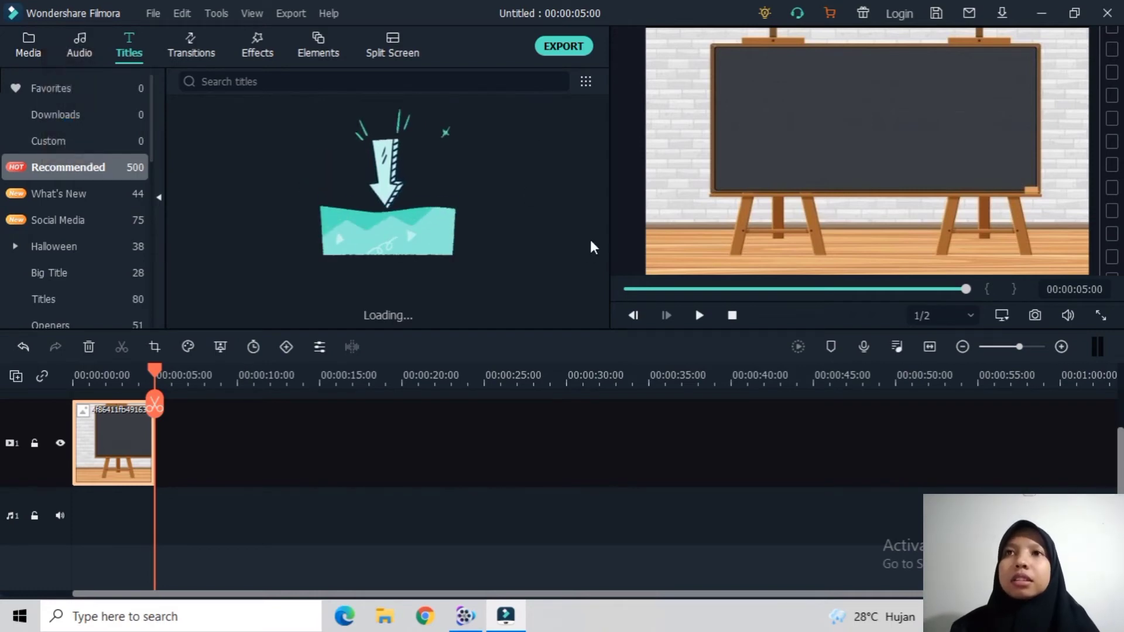
click(132, 53)
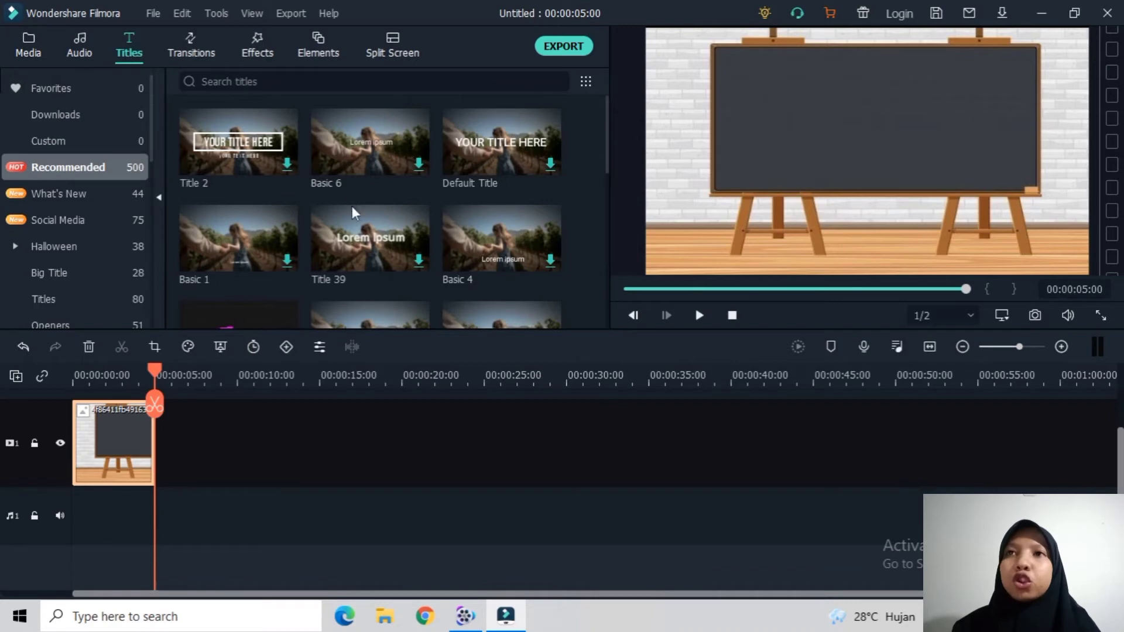
scroll(363, 237, down, 5)
scroll(363, 237, up, 5)
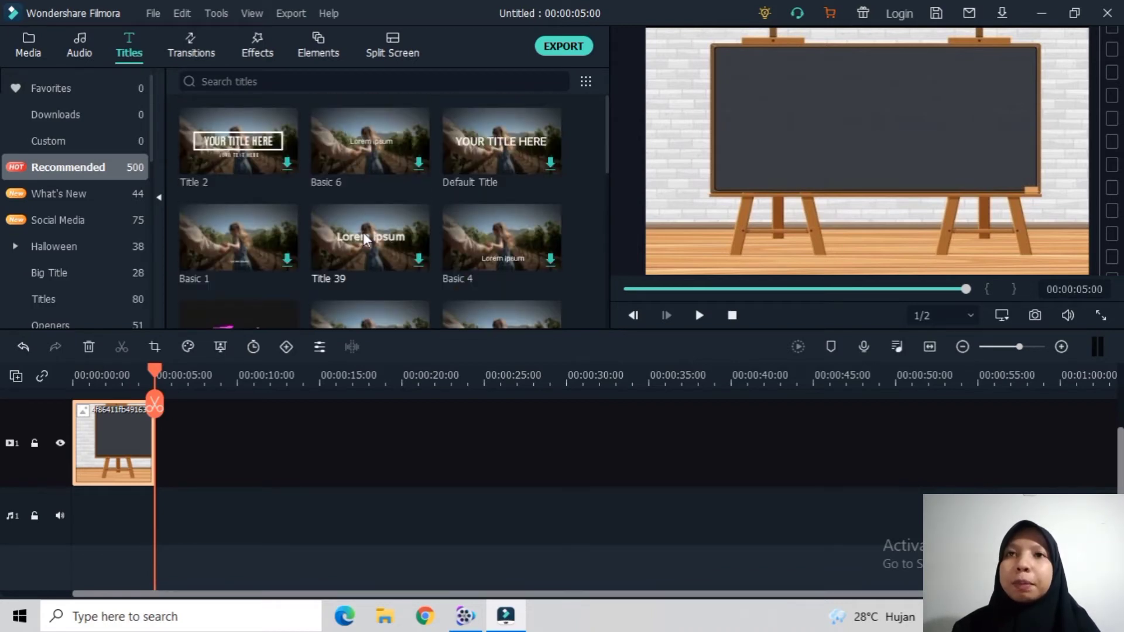
scroll(363, 237, down, 20)
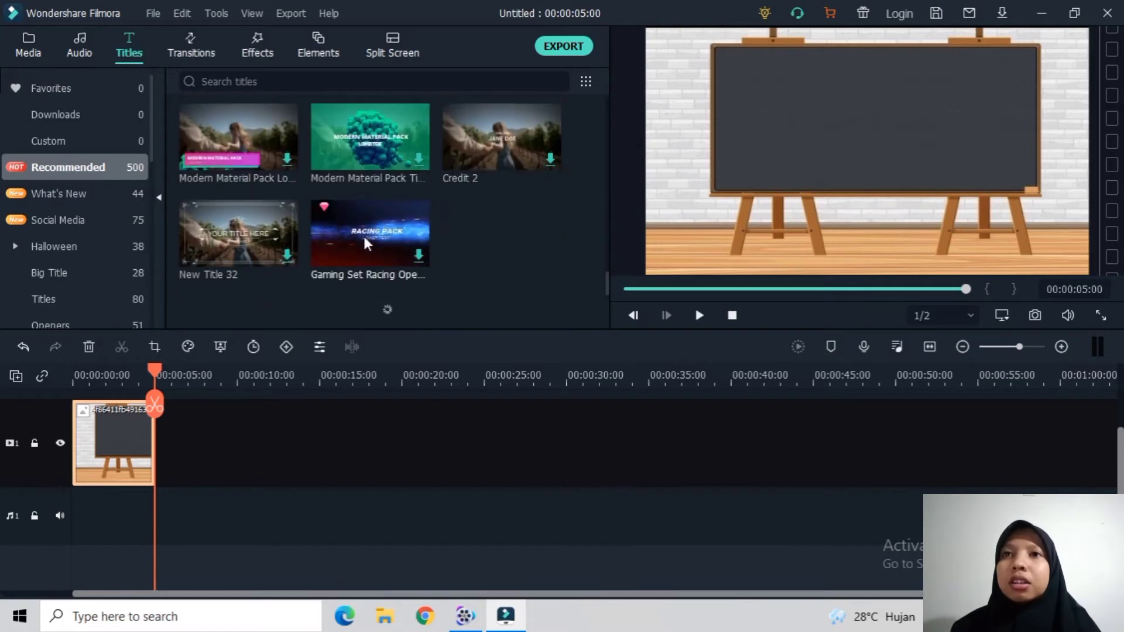
scroll(364, 239, up, 20)
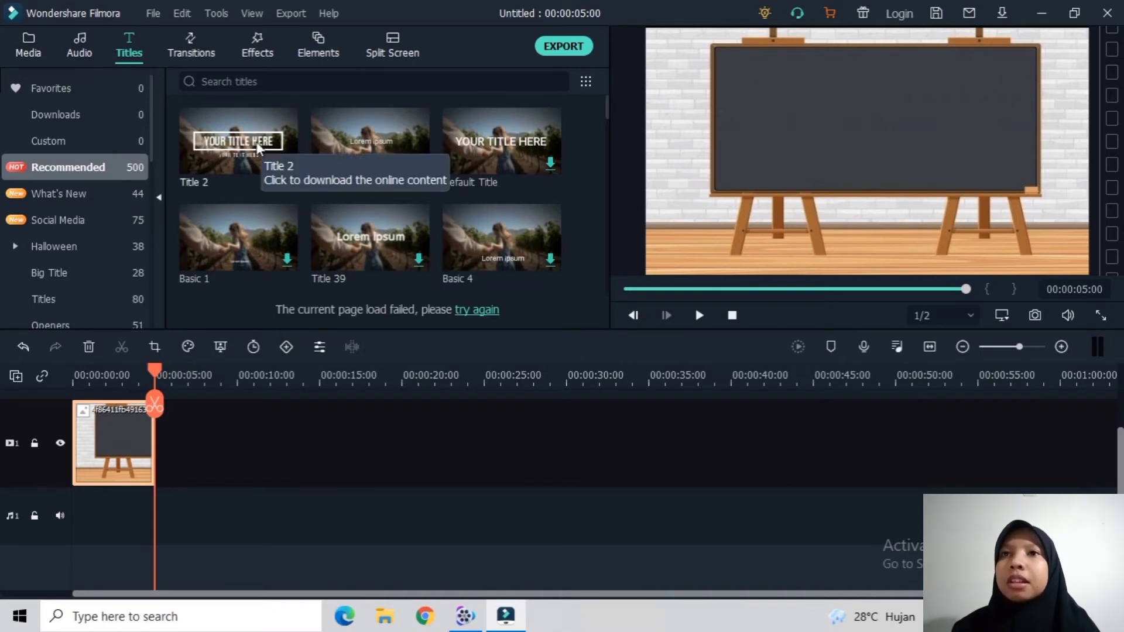
click(217, 150)
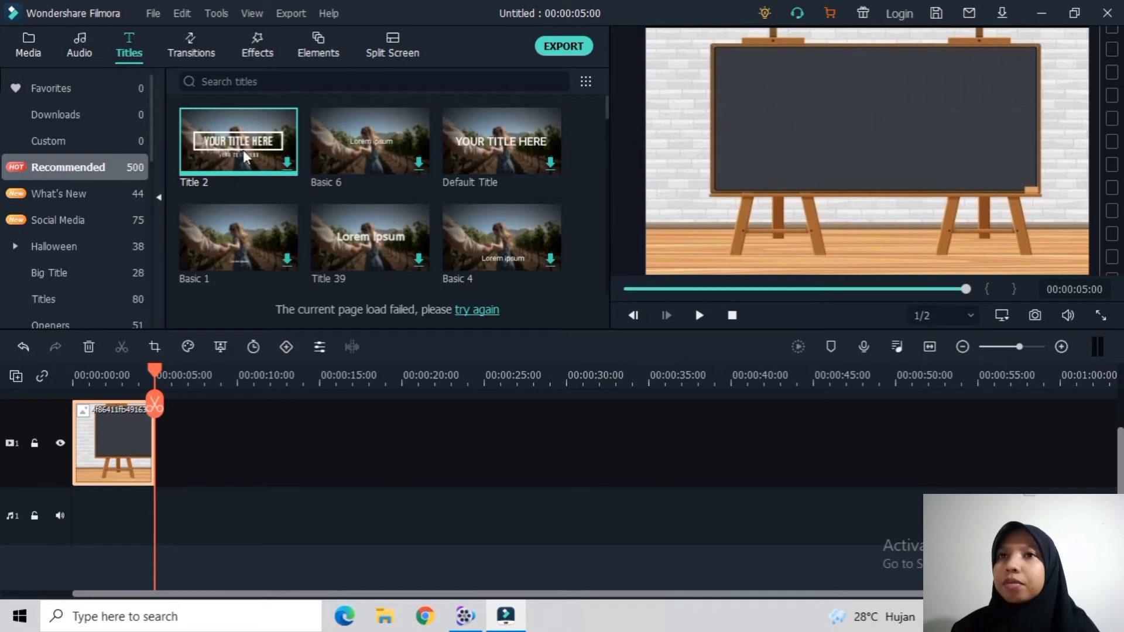
Preview the Title 2 preset and add it to the video track directly after the blackboard clip.
click(244, 150)
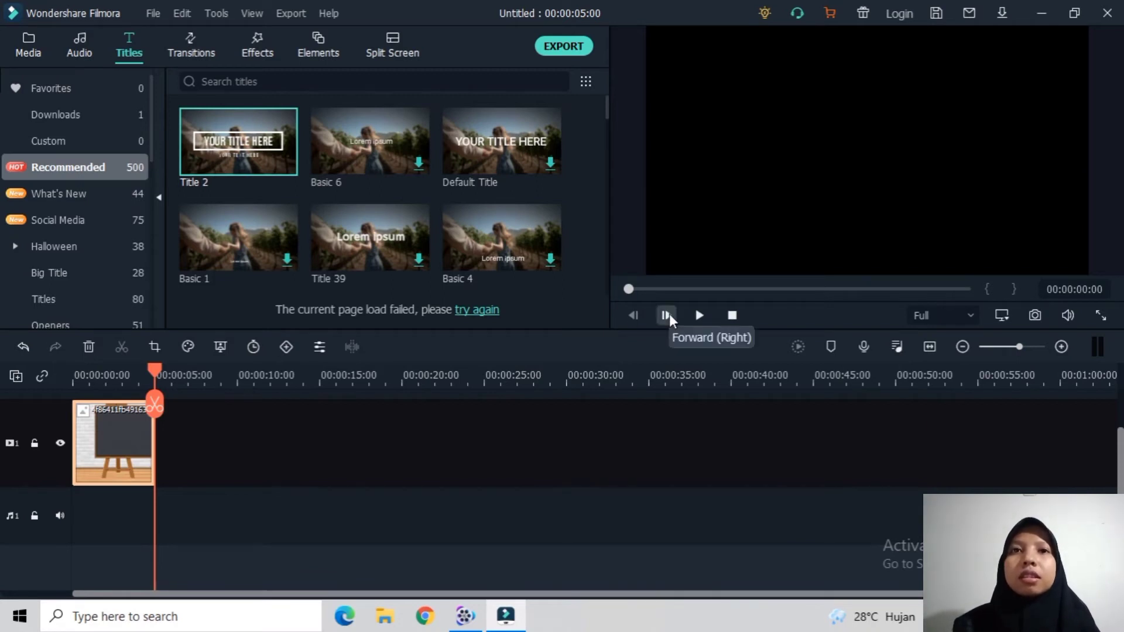
click(701, 318)
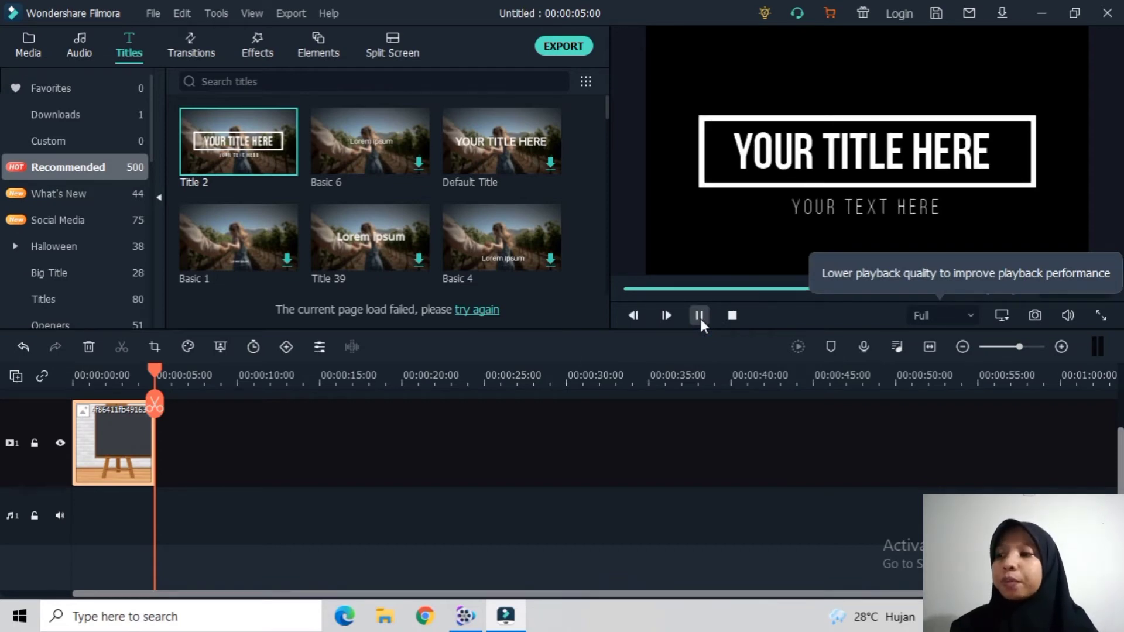
key(alt+a)
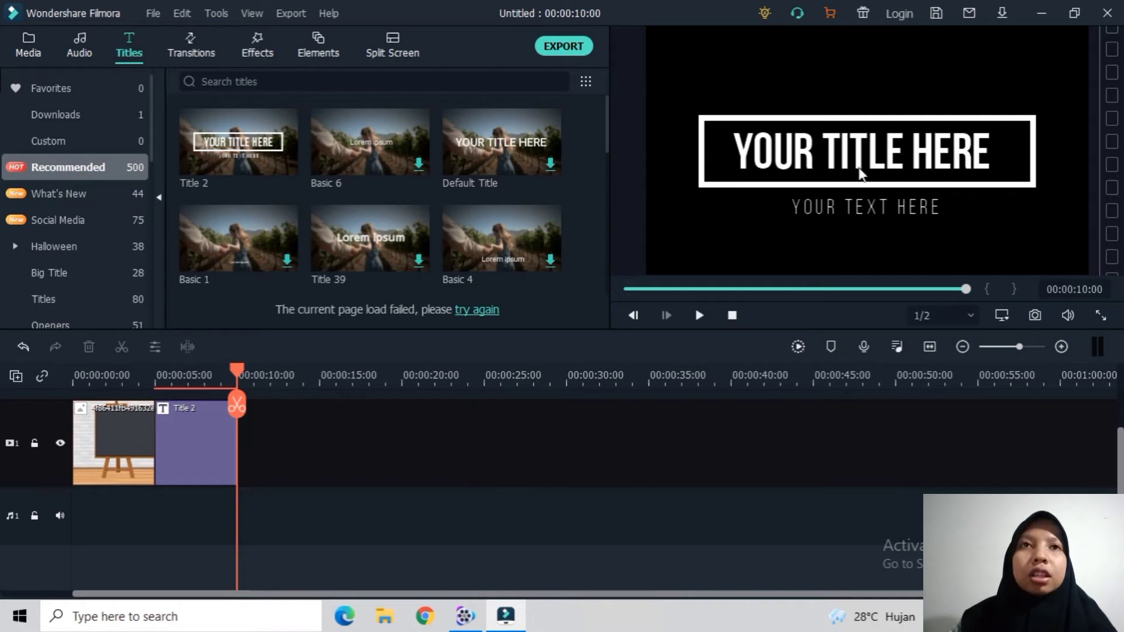
Replace the boxed heading text of the Title 2 clip with "FILMORA".
click(802, 152)
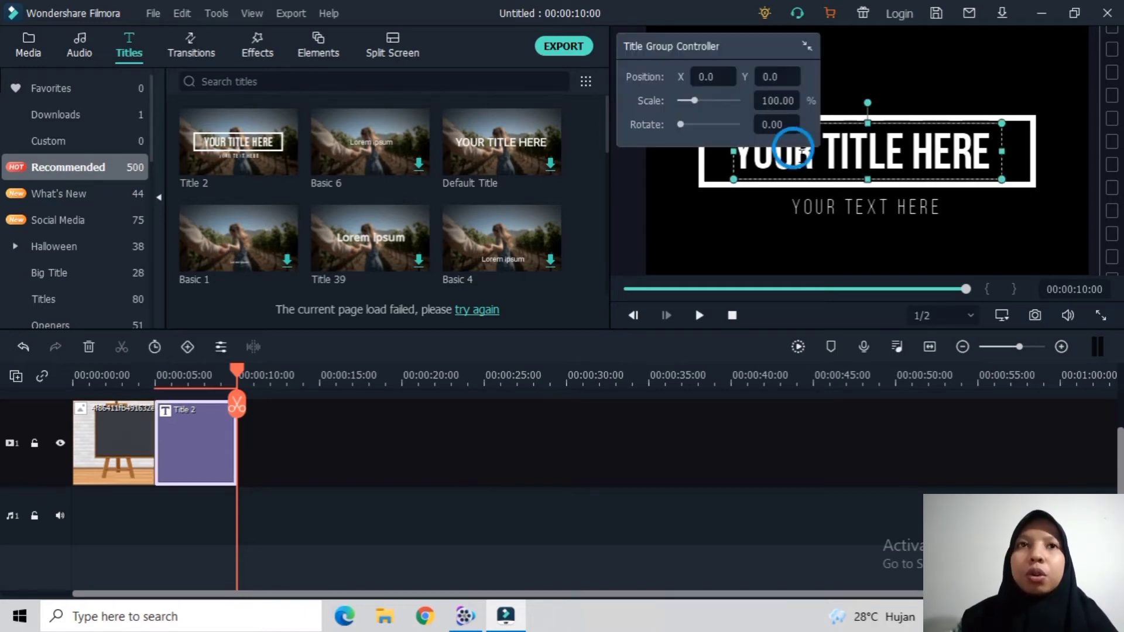
double_click(803, 151)
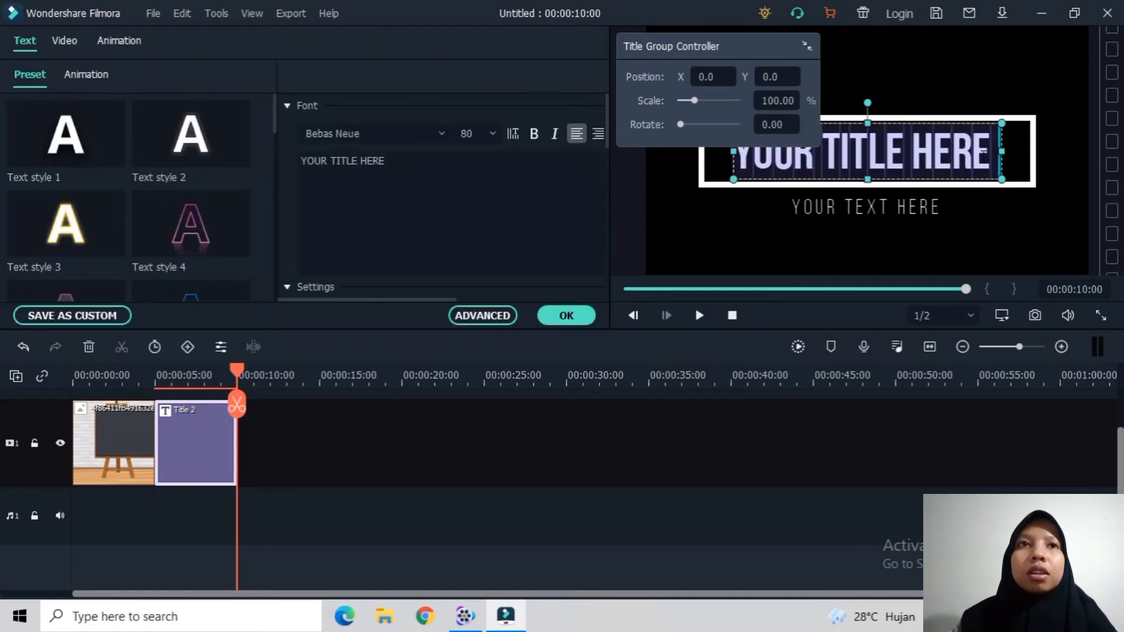
click(983, 156)
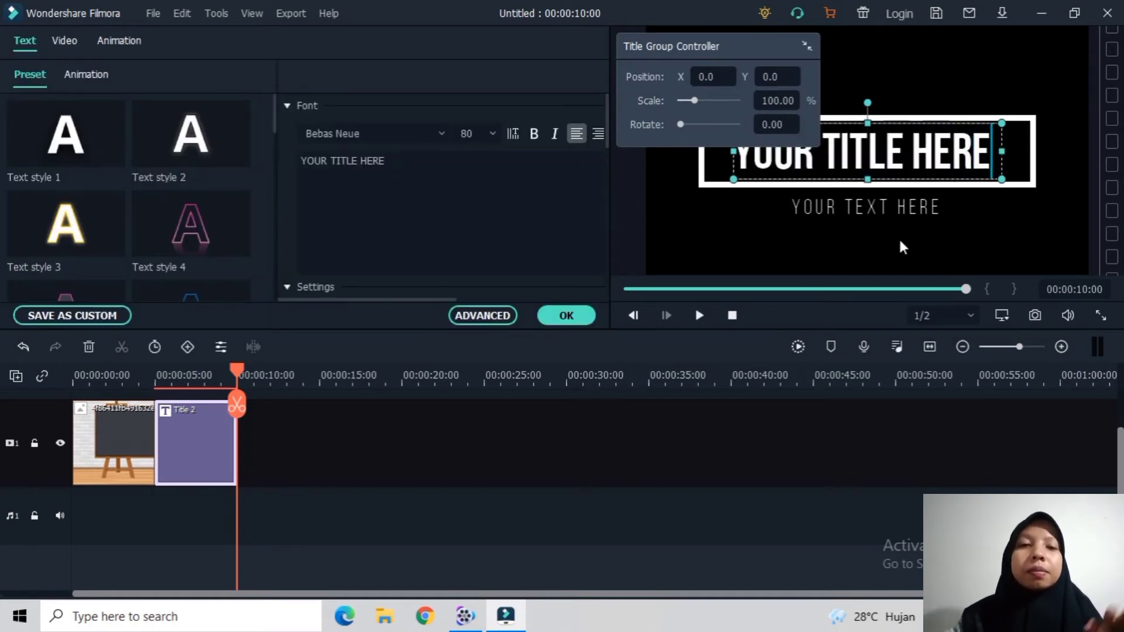
key(BackSpace)
key(BackSpace)
key(BackSpace)
key(BackSpace)
key(BackSpace)
key(BackSpace)
key(BackSpace)
key(BackSpace)
key(BackSpace)
key(BackSpace)
key(BackSpace)
key(BackSpace)
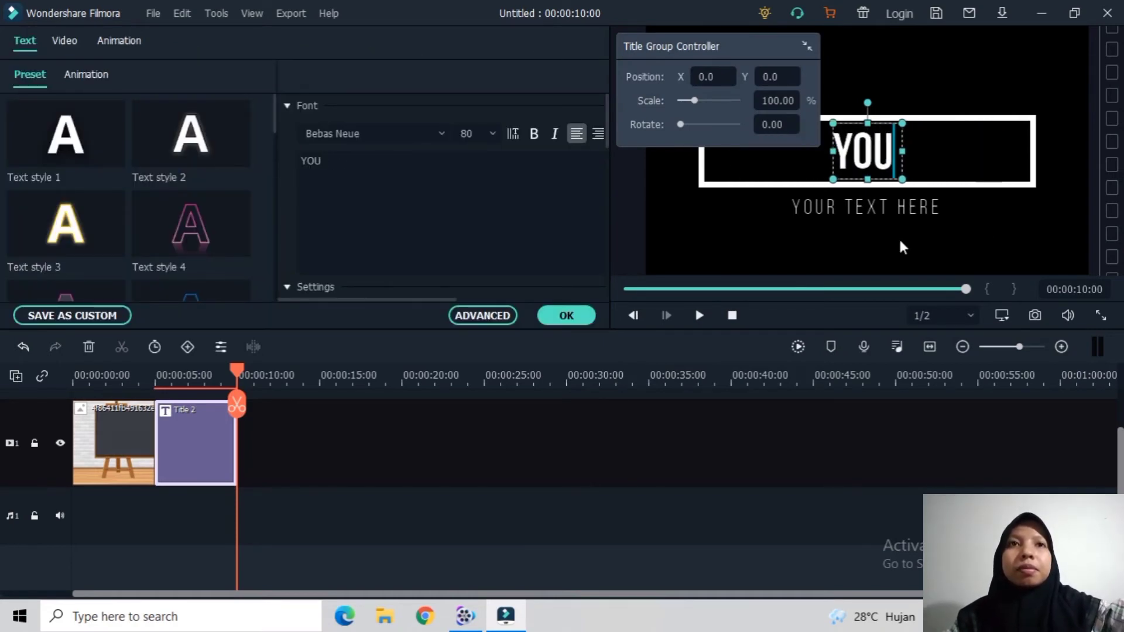
key(BackSpace)
key(BackSpace)
key(BackSpace)
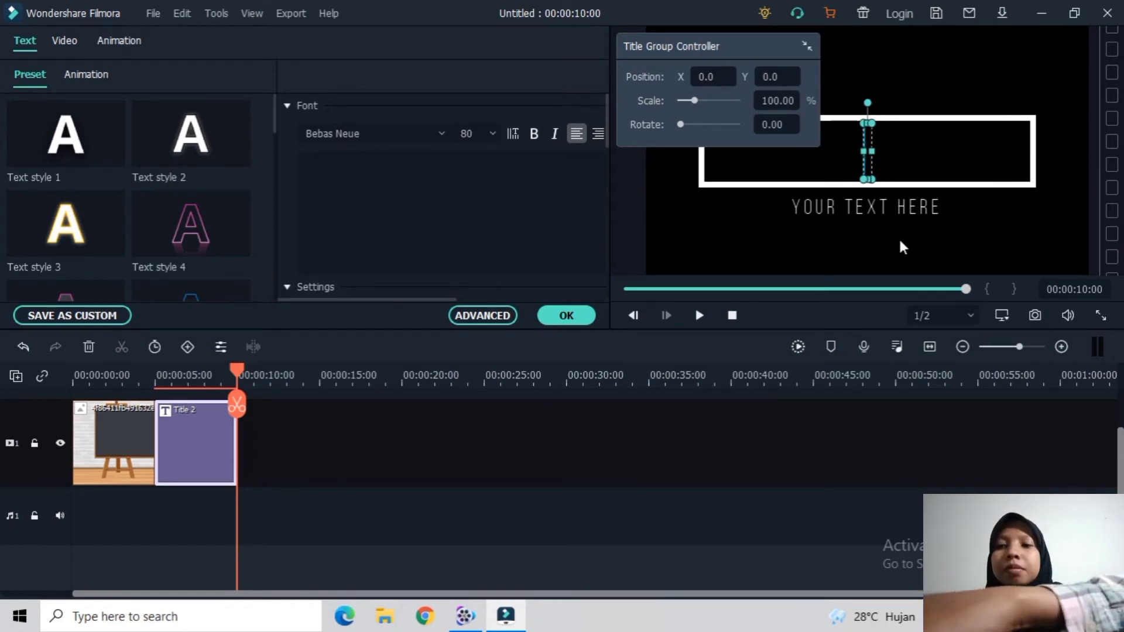
text(FIL)
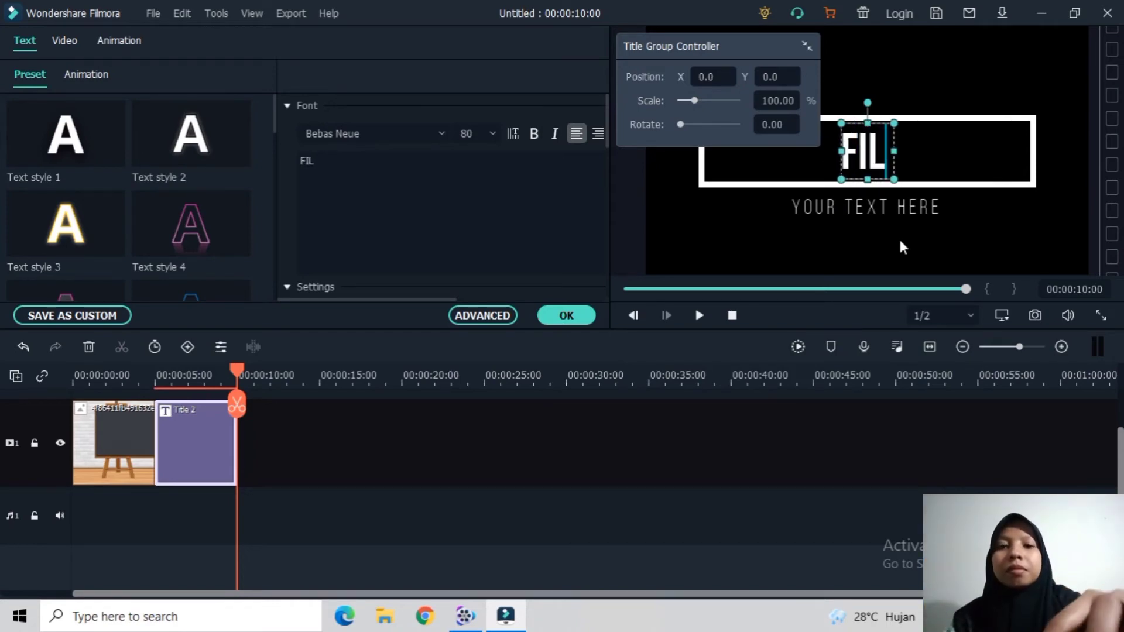
text(MORA)
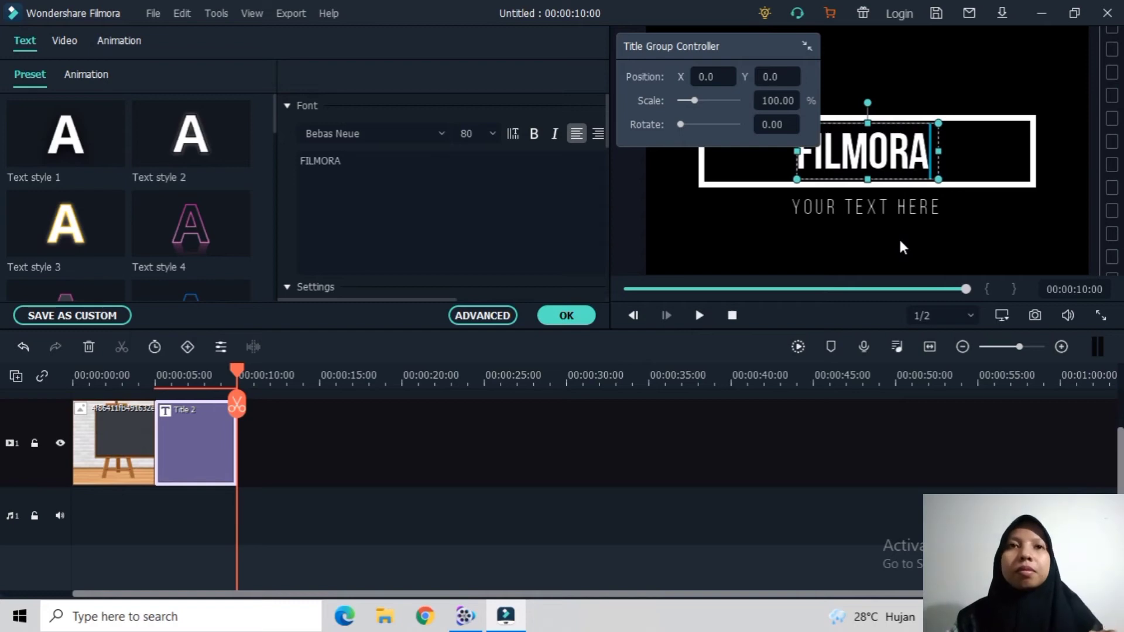
Replace the smaller text line beneath the heading with the presenter's full name.
click(916, 209)
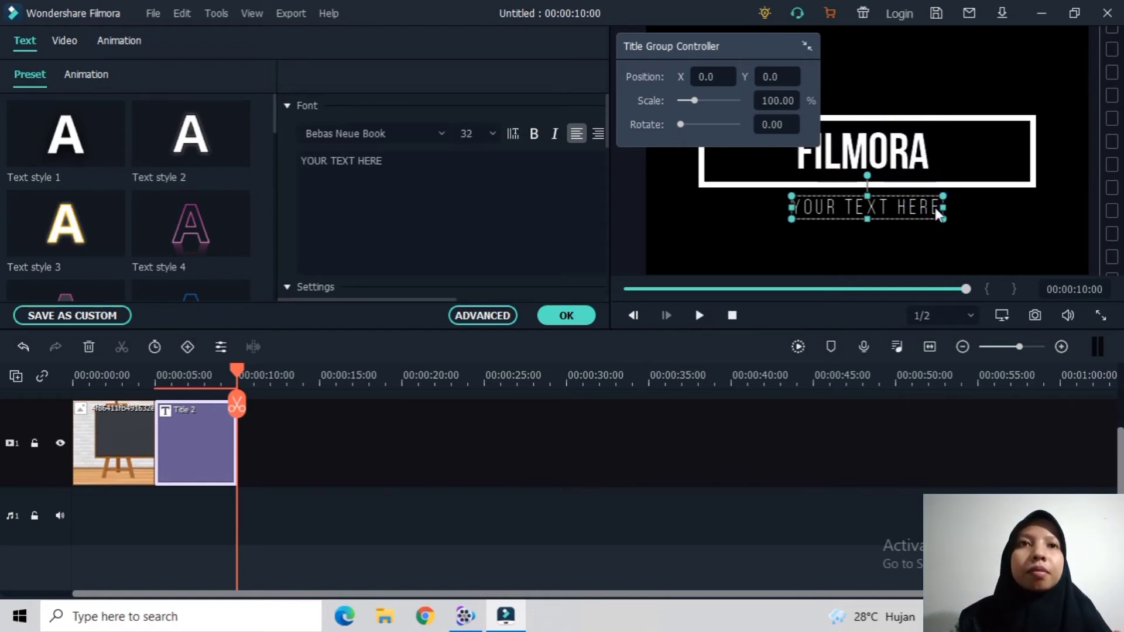
double_click(926, 206)
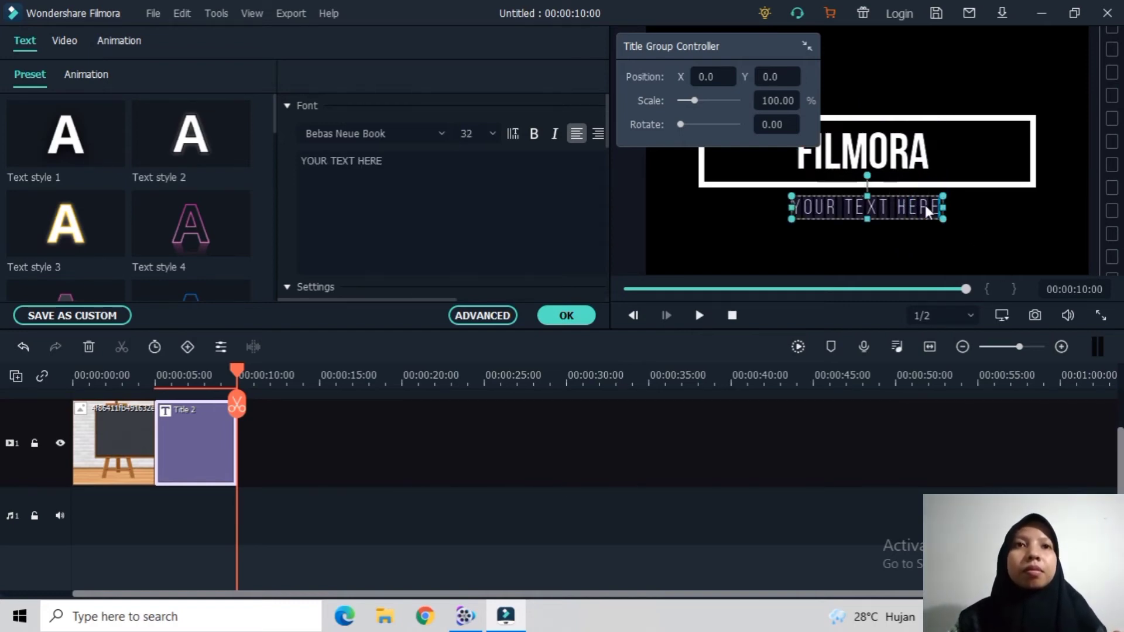
key(BackSpace)
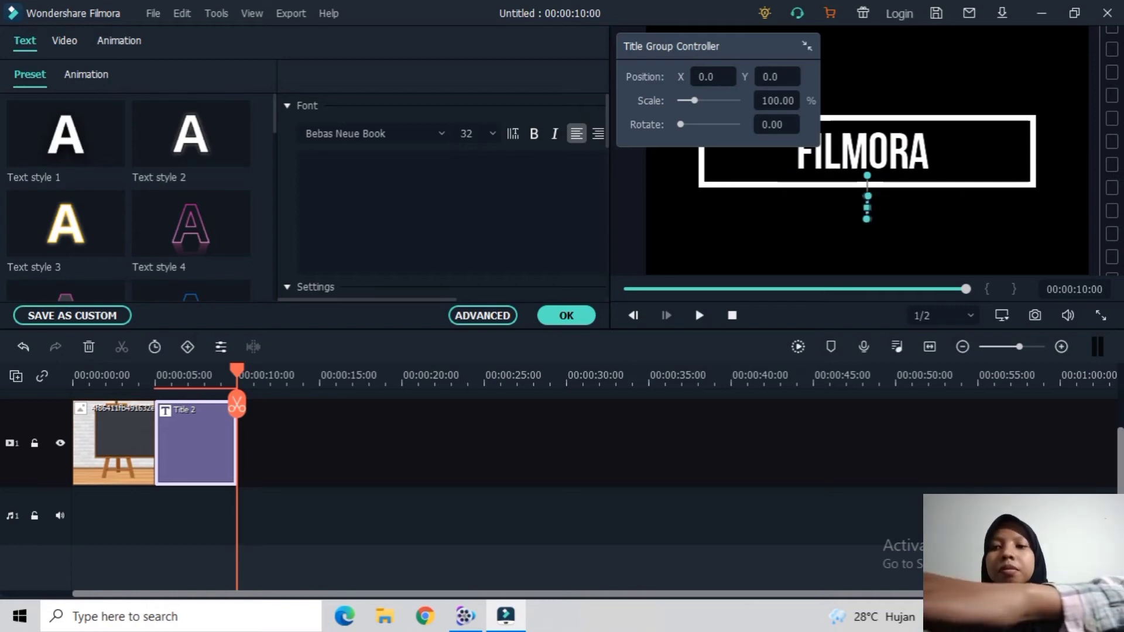
text(ANI)
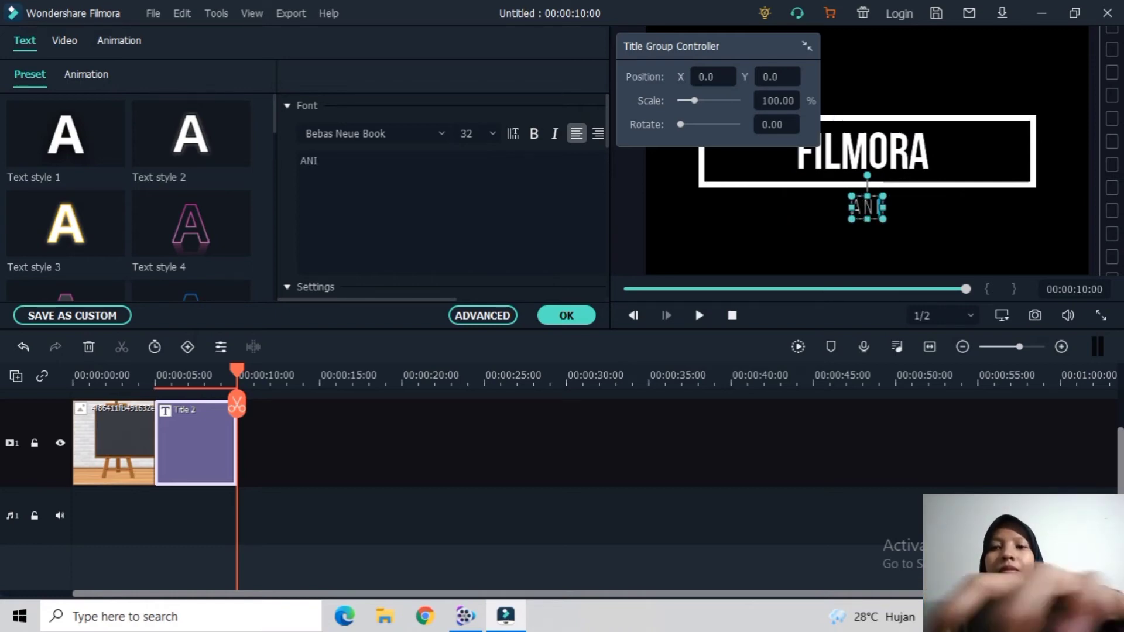
text(SA W)
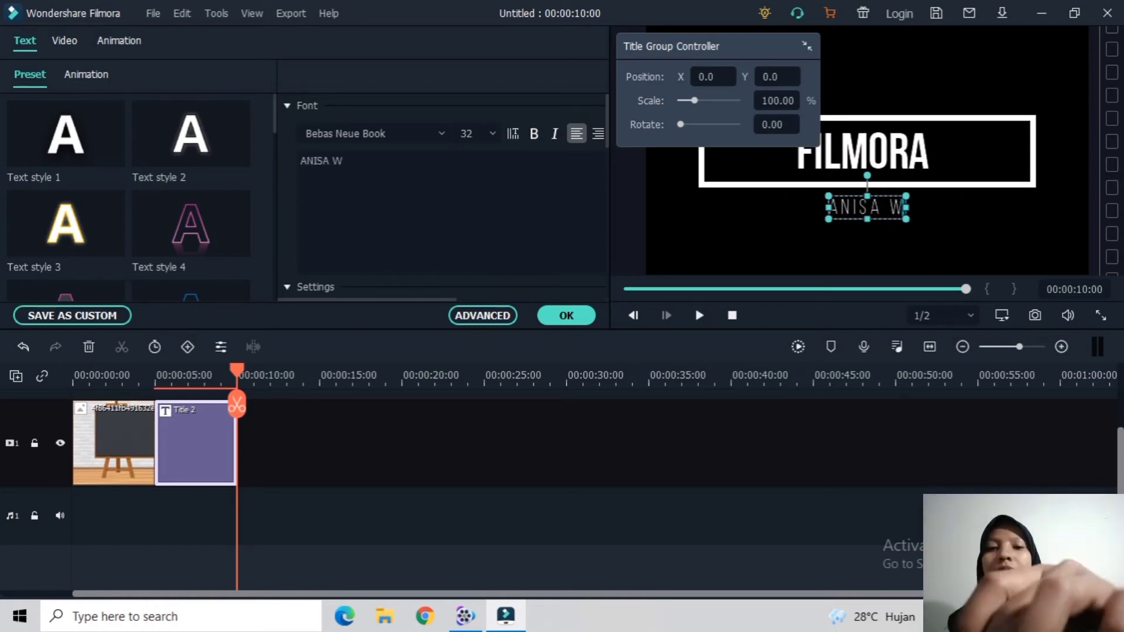
text(ULANDARI)
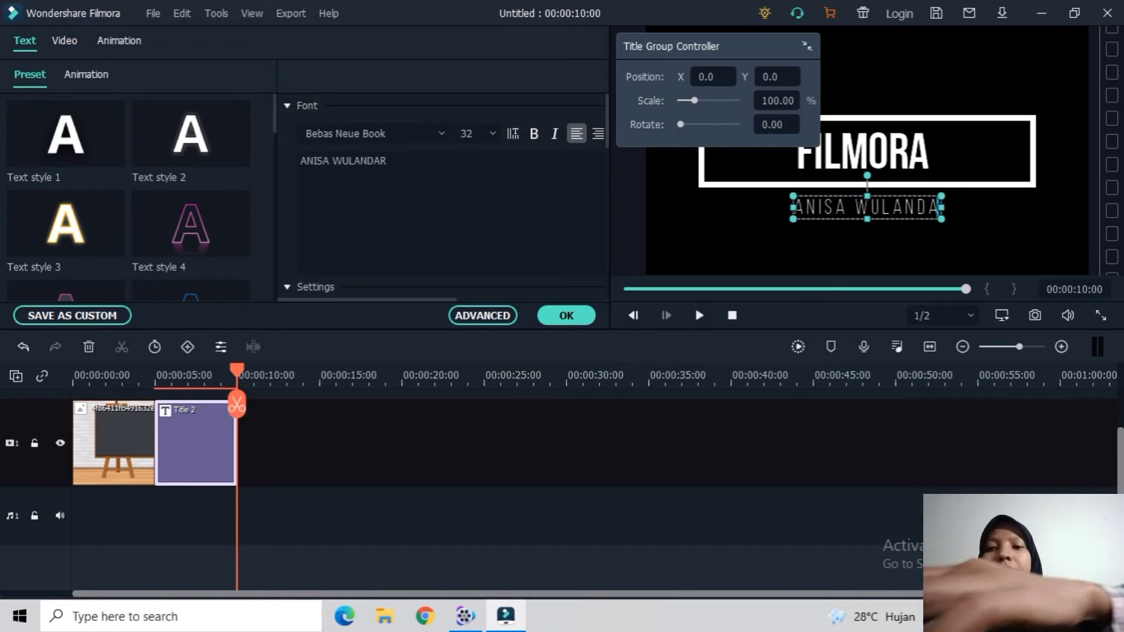
click(714, 243)
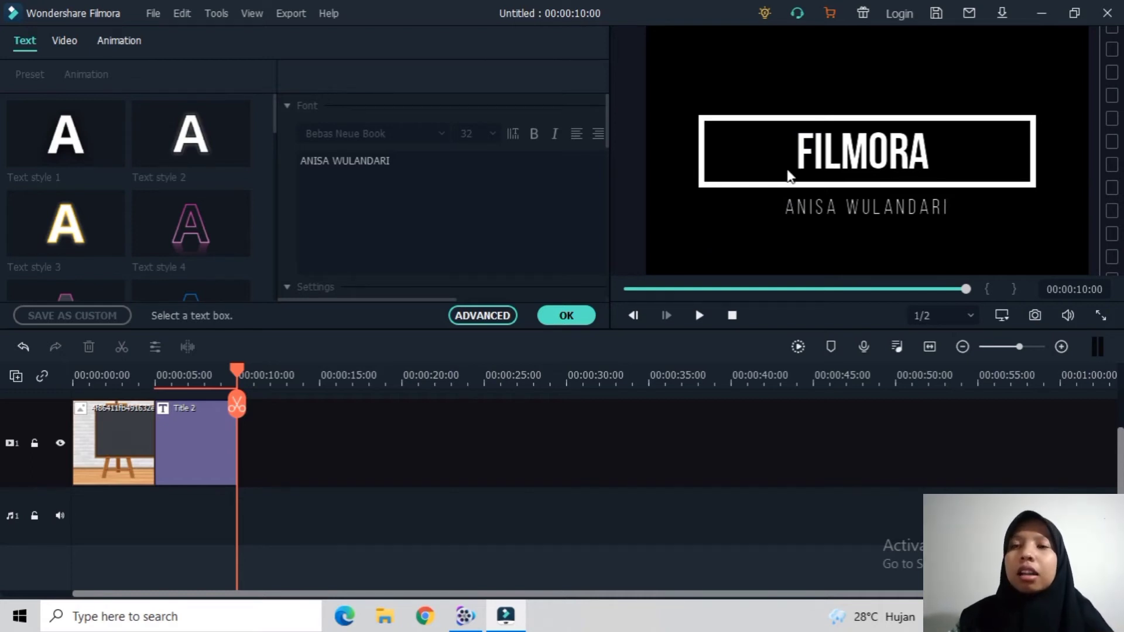
Examine the font and font size choices for the FILMORA heading in the Title 2 clip.
click(849, 161)
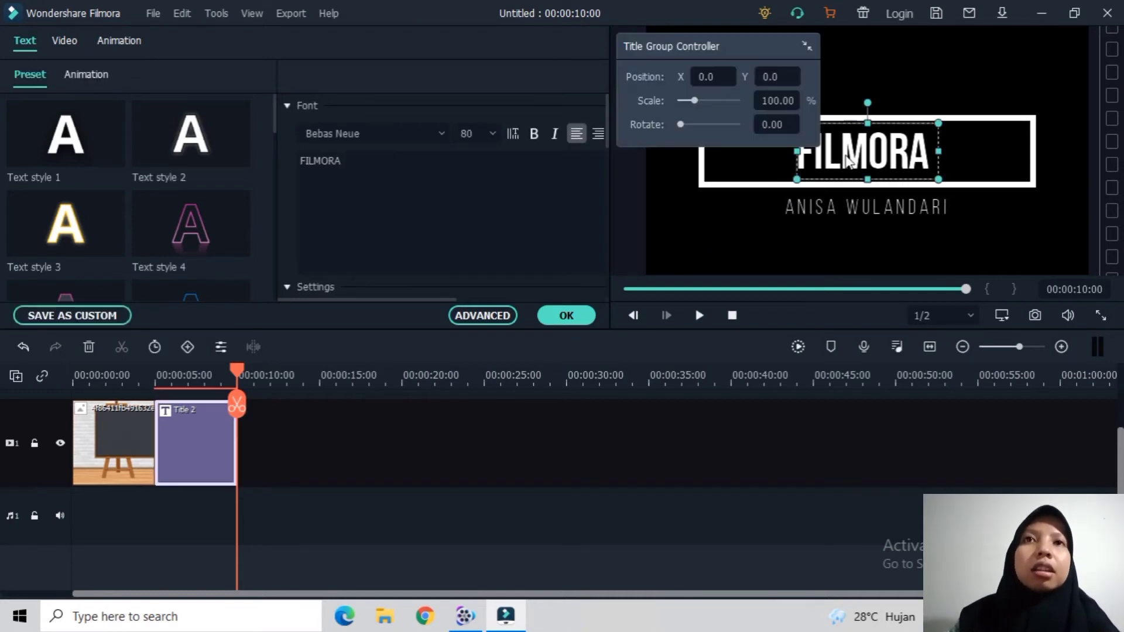
double_click(850, 161)
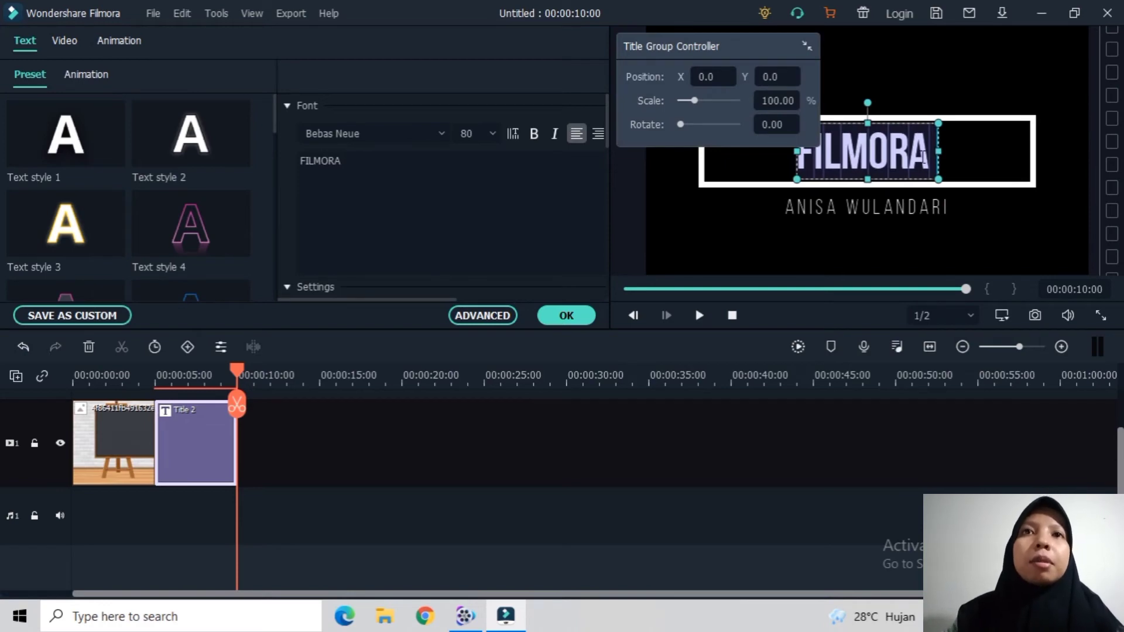
click(898, 214)
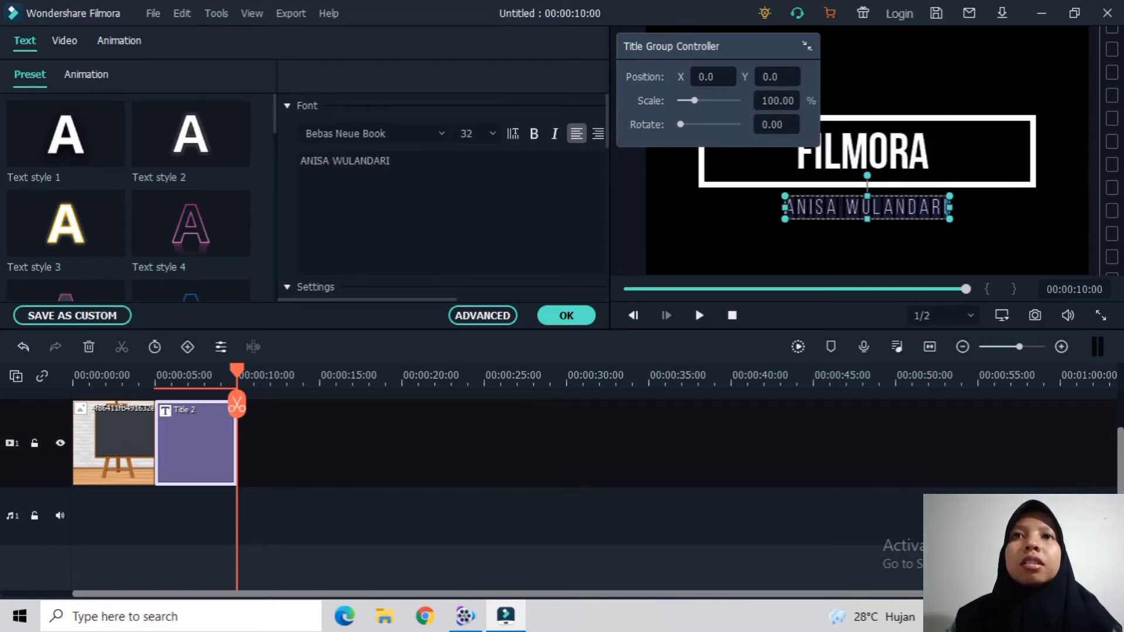
click(891, 149)
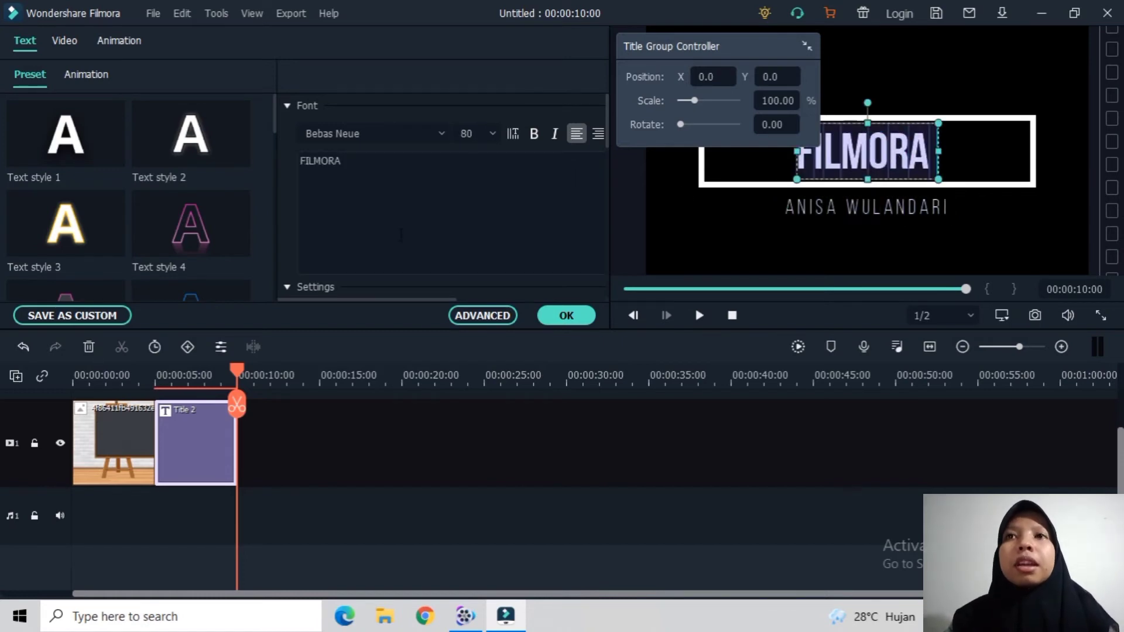
click(439, 134)
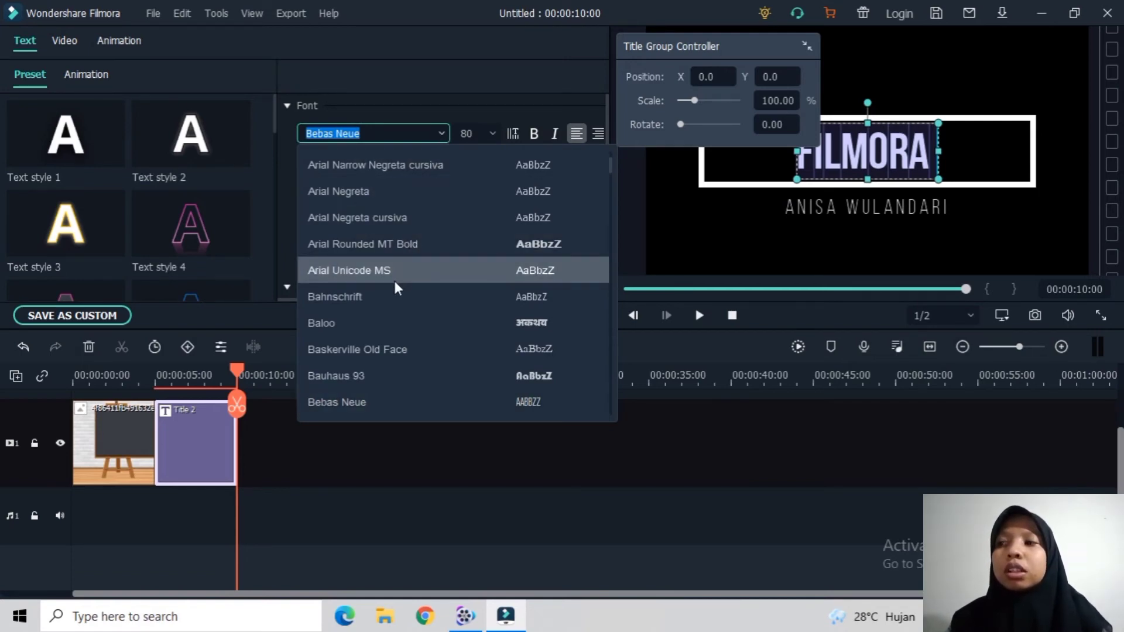
click(445, 132)
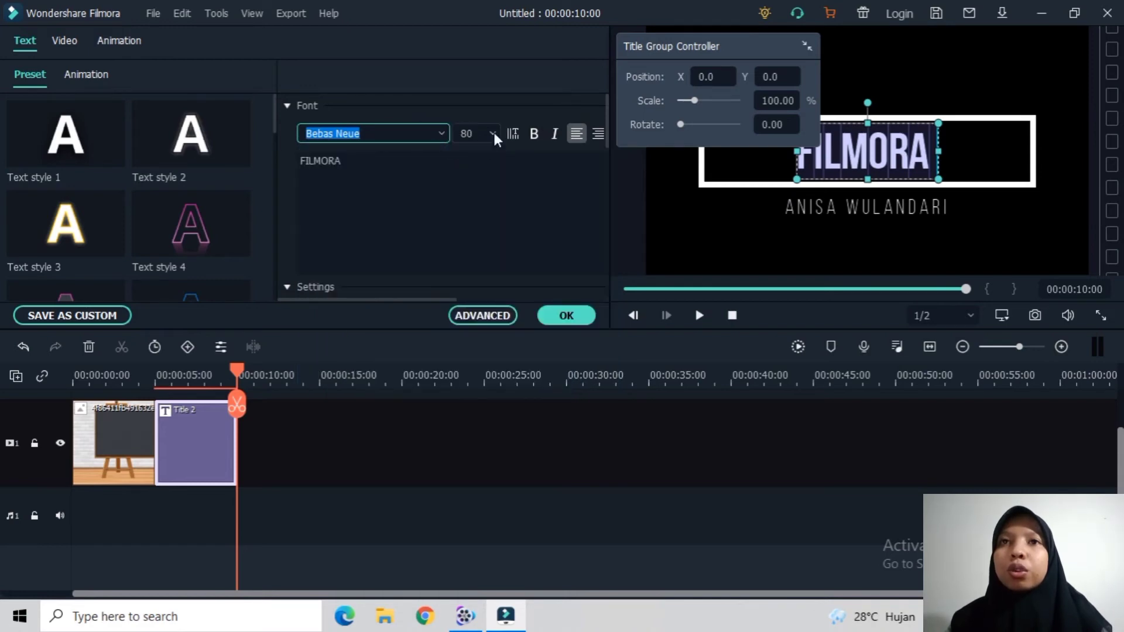
click(494, 133)
click(494, 134)
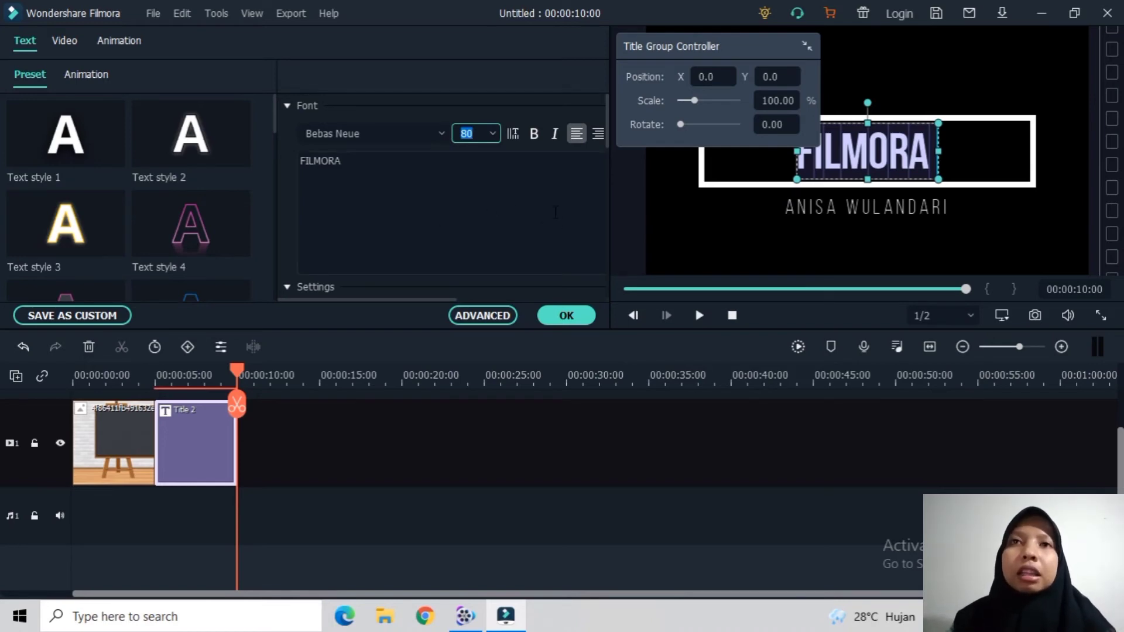
click(529, 200)
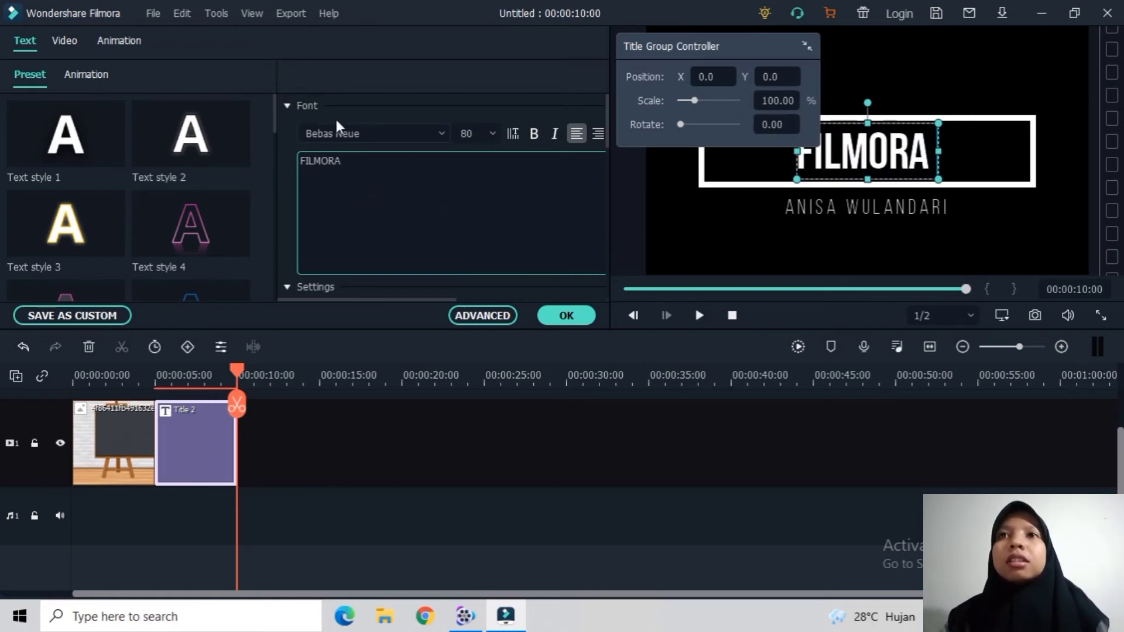
click(296, 106)
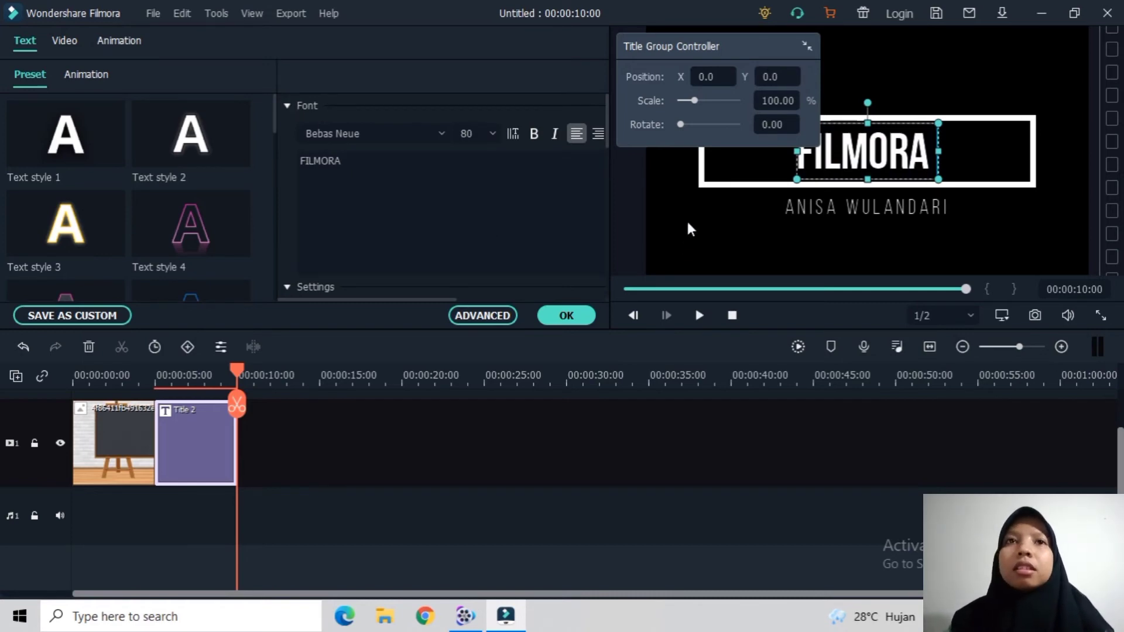
click(808, 46)
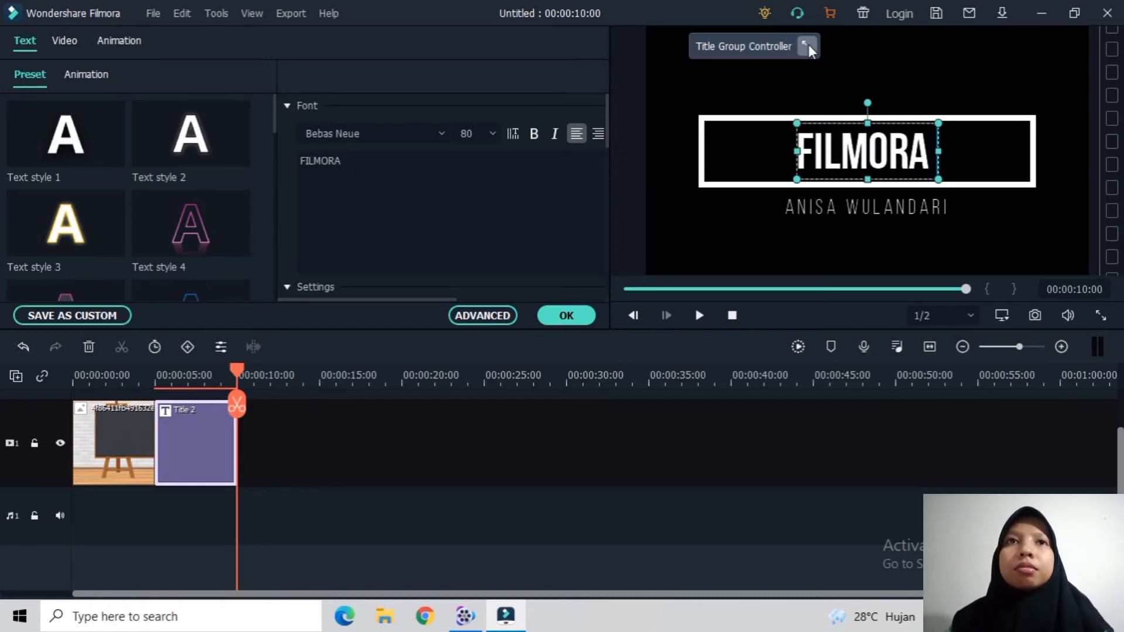
click(807, 45)
click(796, 165)
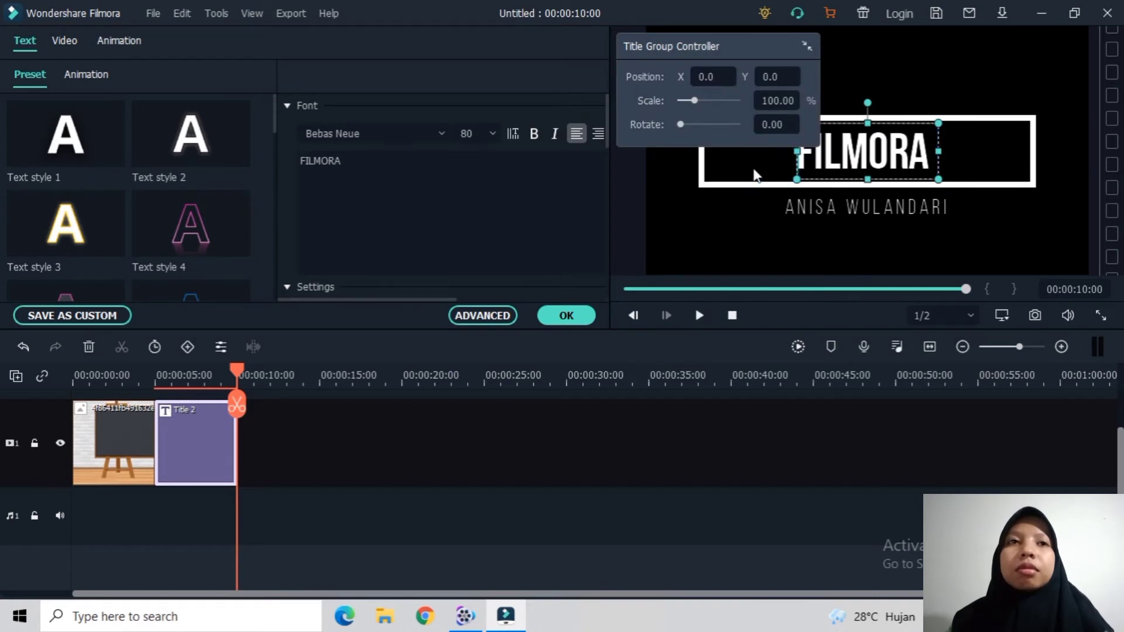
click(745, 214)
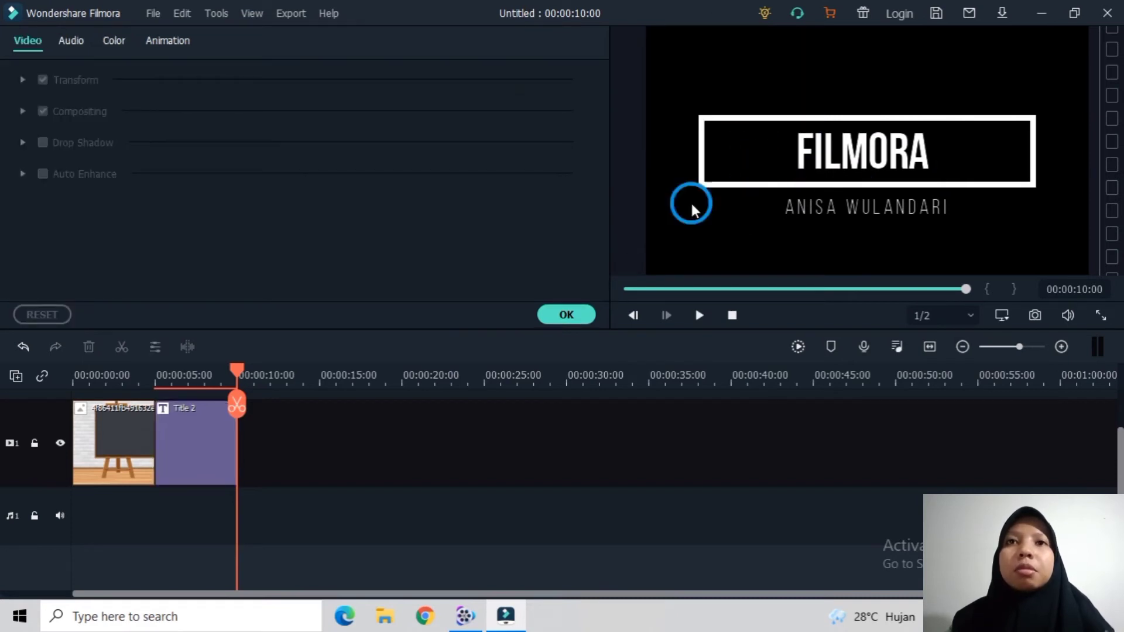
click(728, 180)
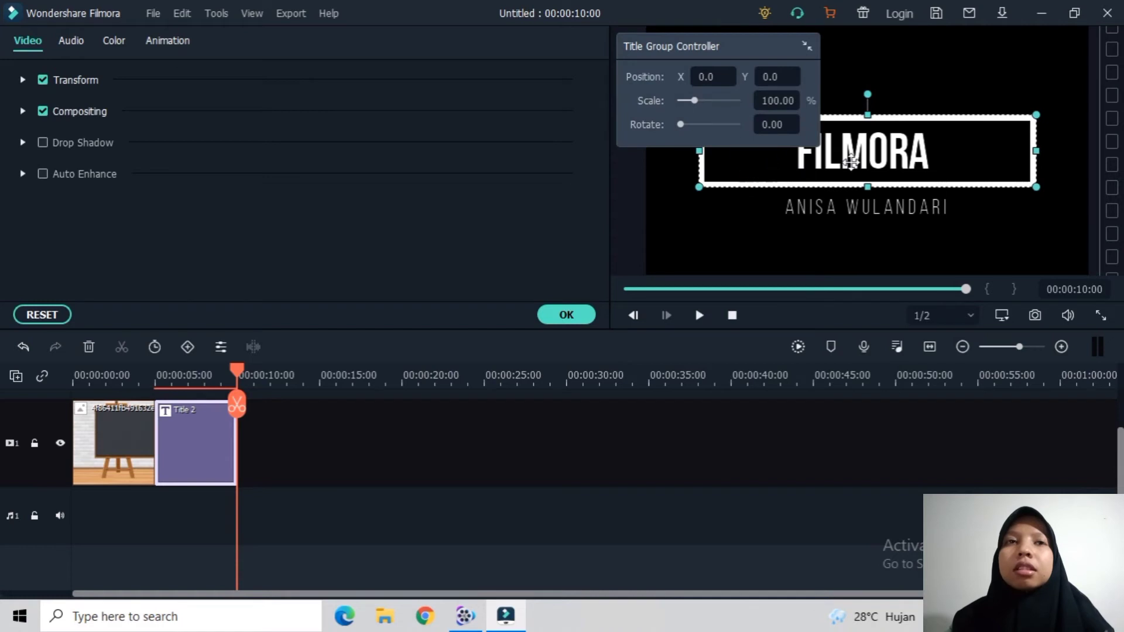
double_click(755, 156)
click(657, 247)
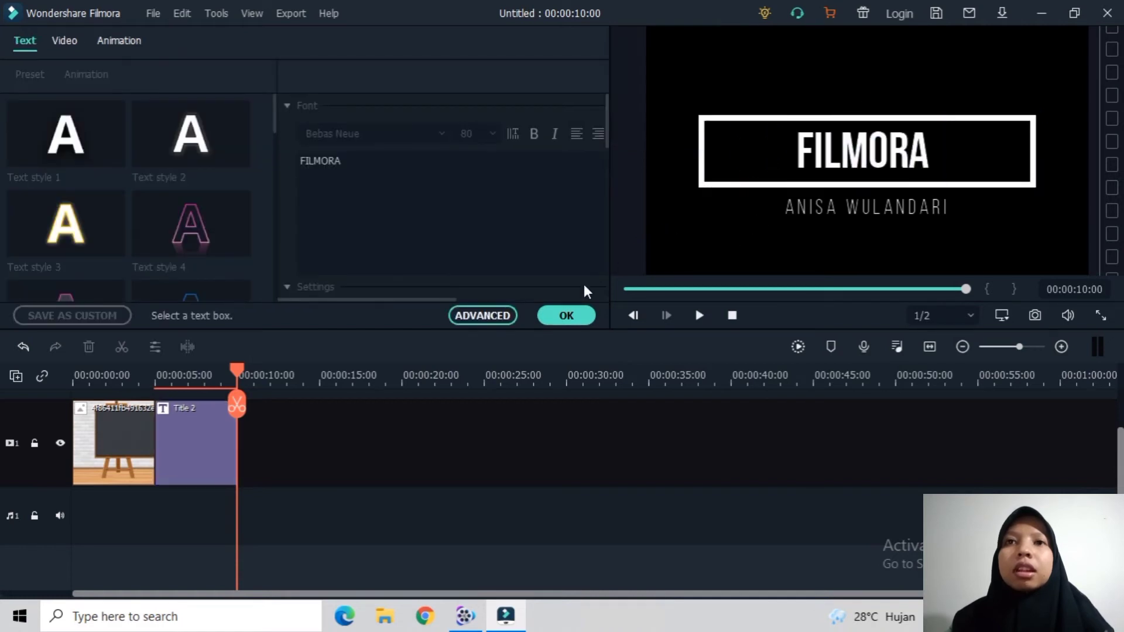
Confirm the Title 2 text edits and play back the timeline.
click(564, 316)
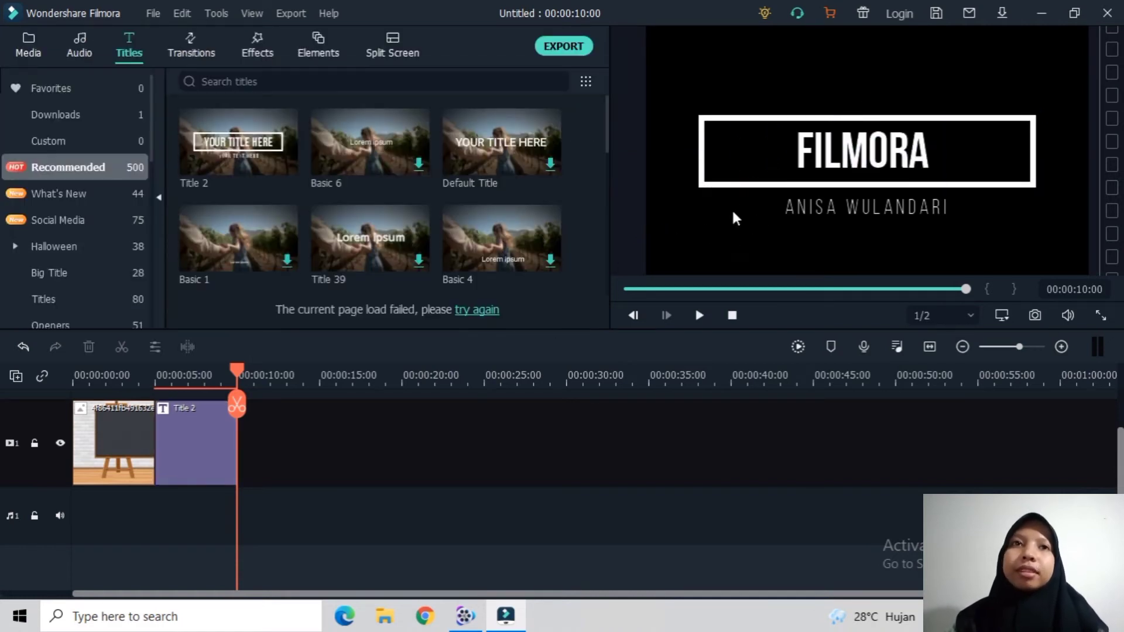
click(700, 317)
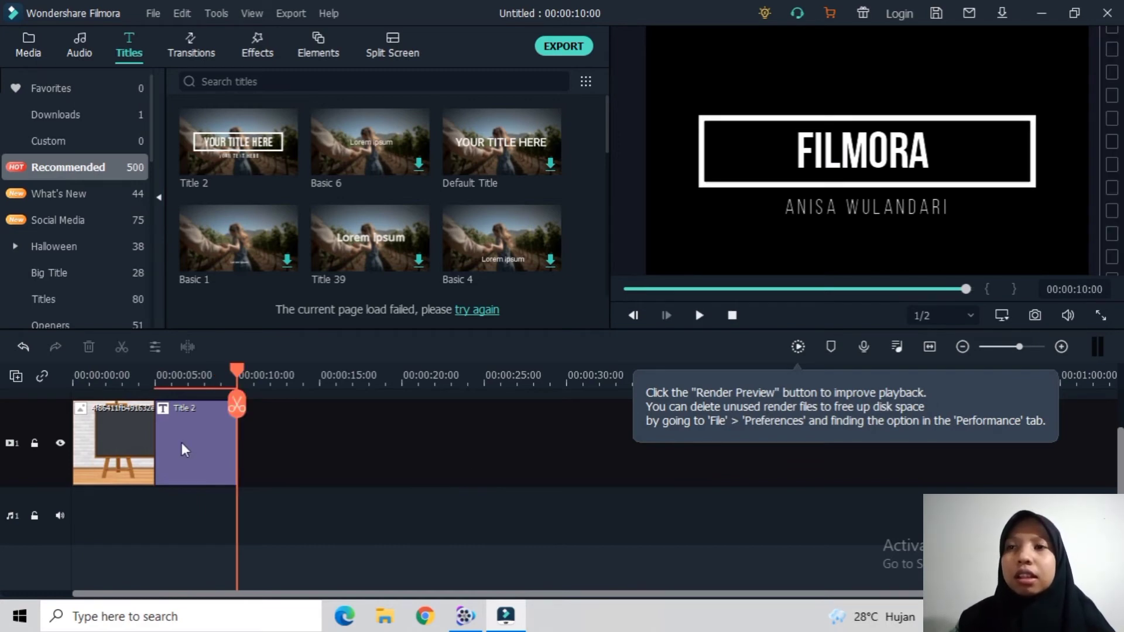
Move the Title 2 clip ahead of the blackboard clip to the start of the video track and play the sequence.
click(94, 465)
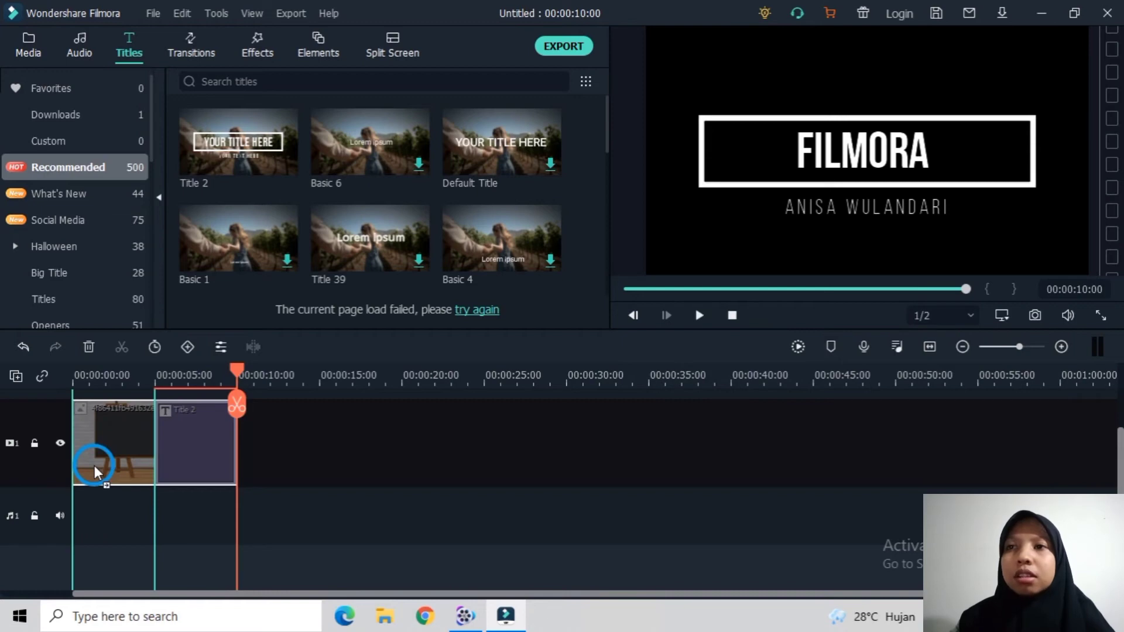
drag(94, 465, 90, 462)
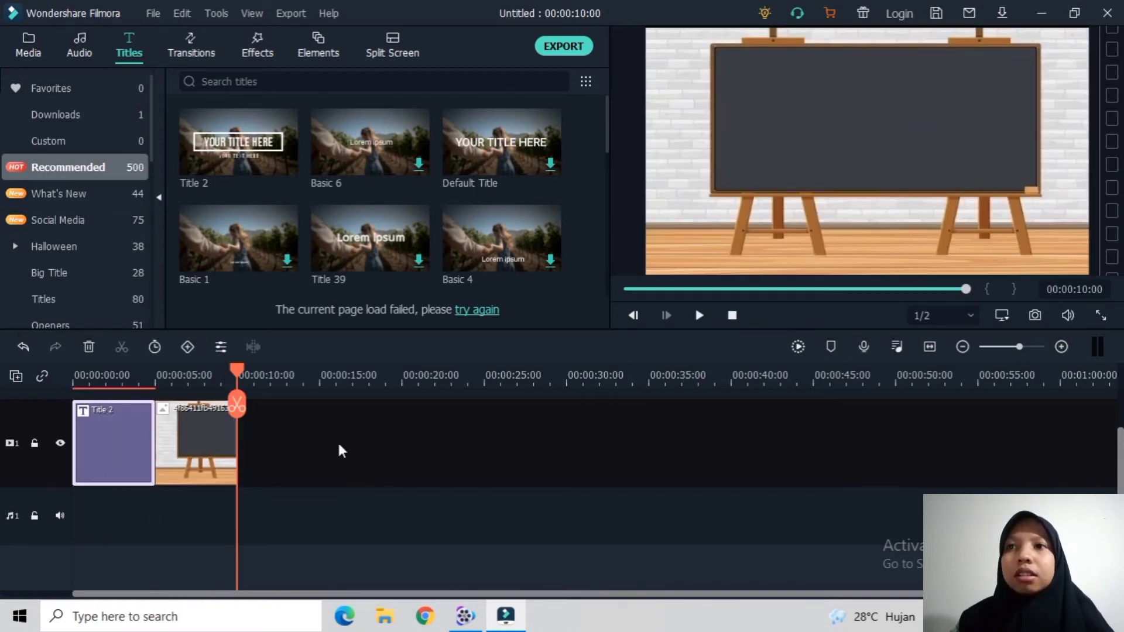
click(260, 452)
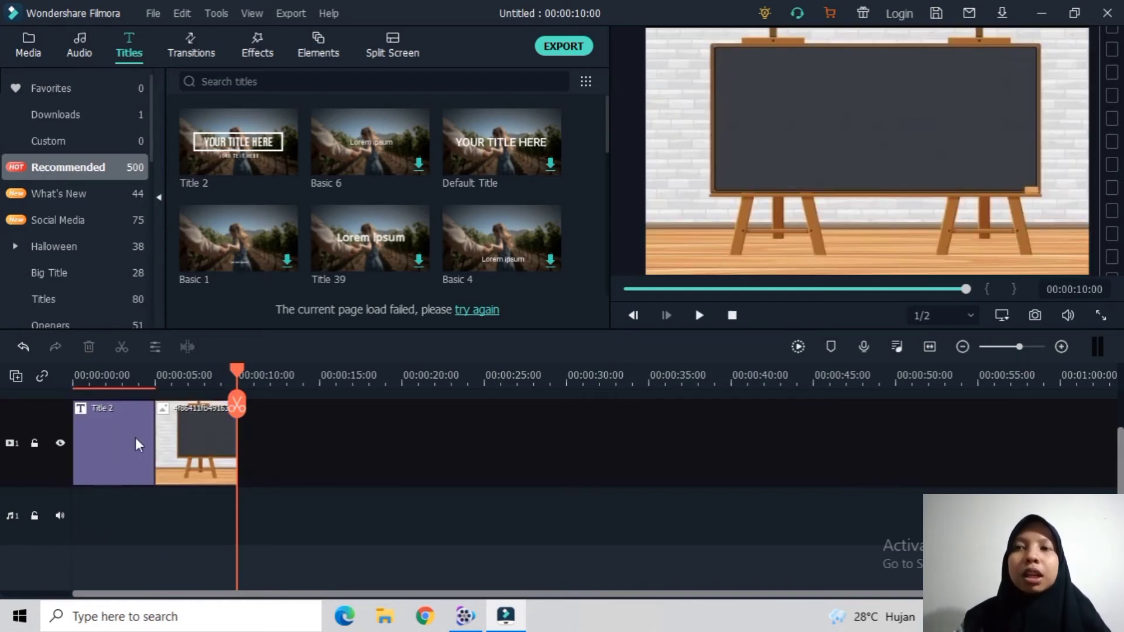
click(117, 434)
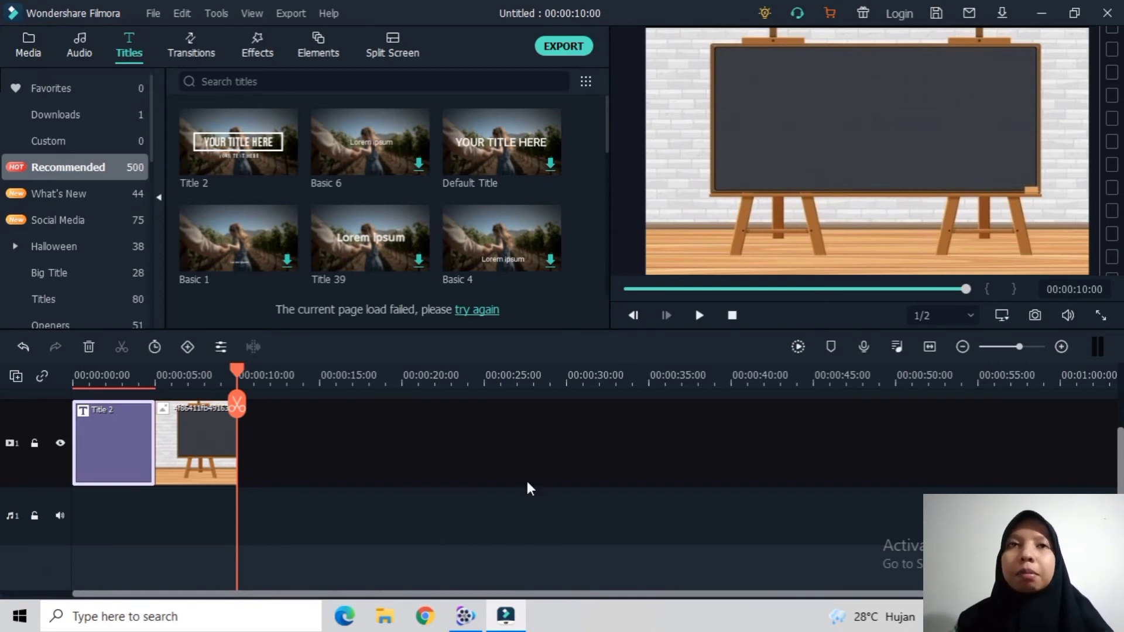
click(701, 316)
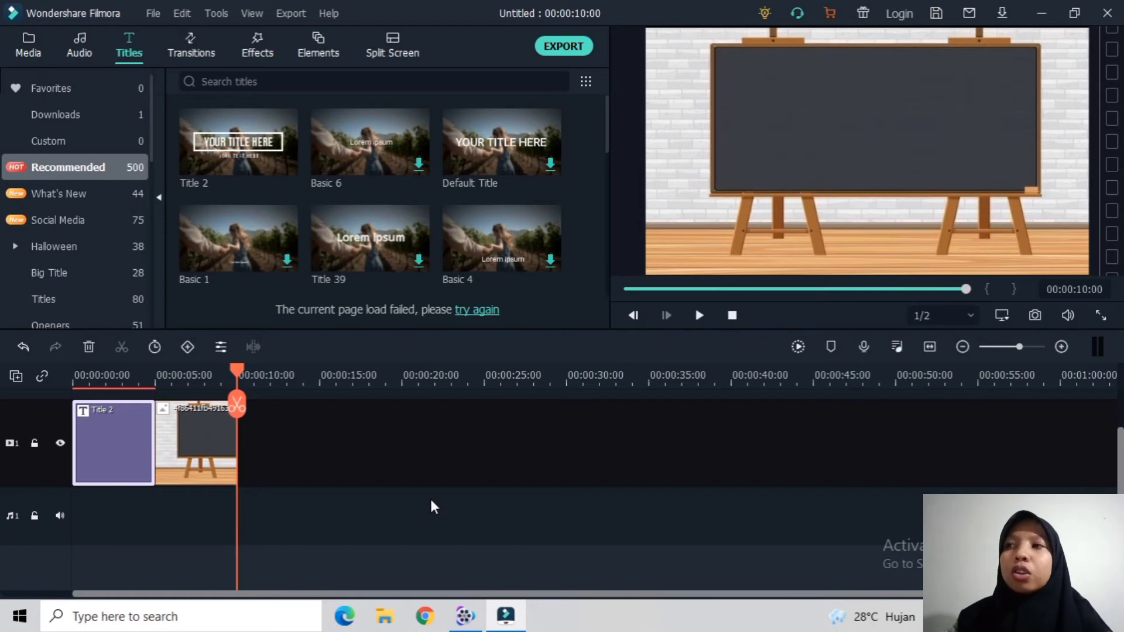
Browse the Recommended audio library for a background music track.
click(84, 45)
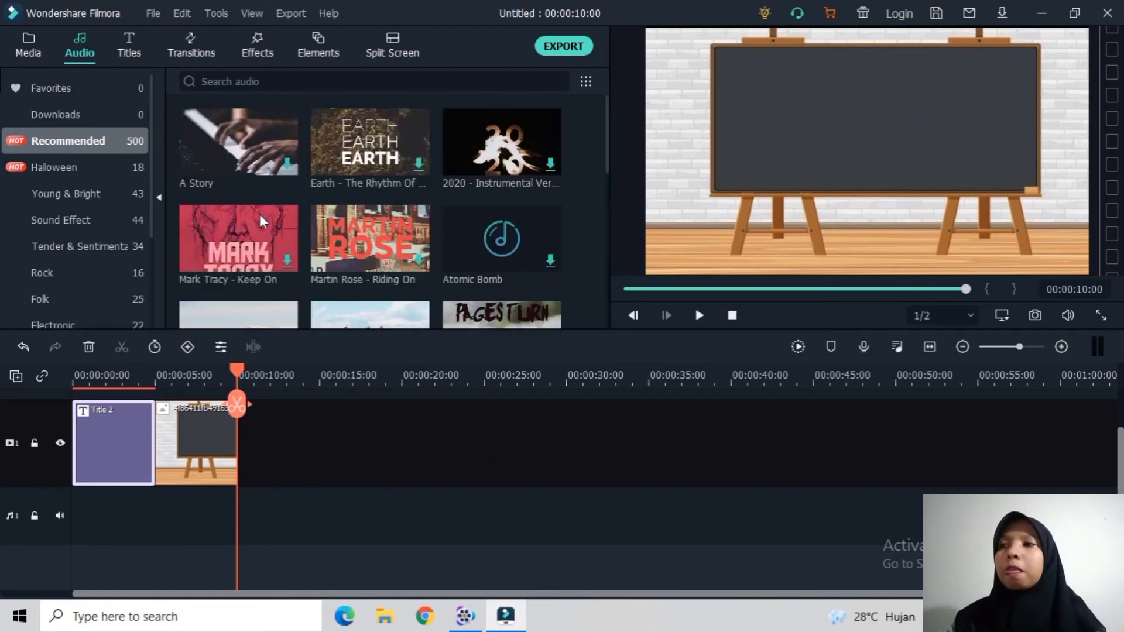
scroll(383, 234, down, 5)
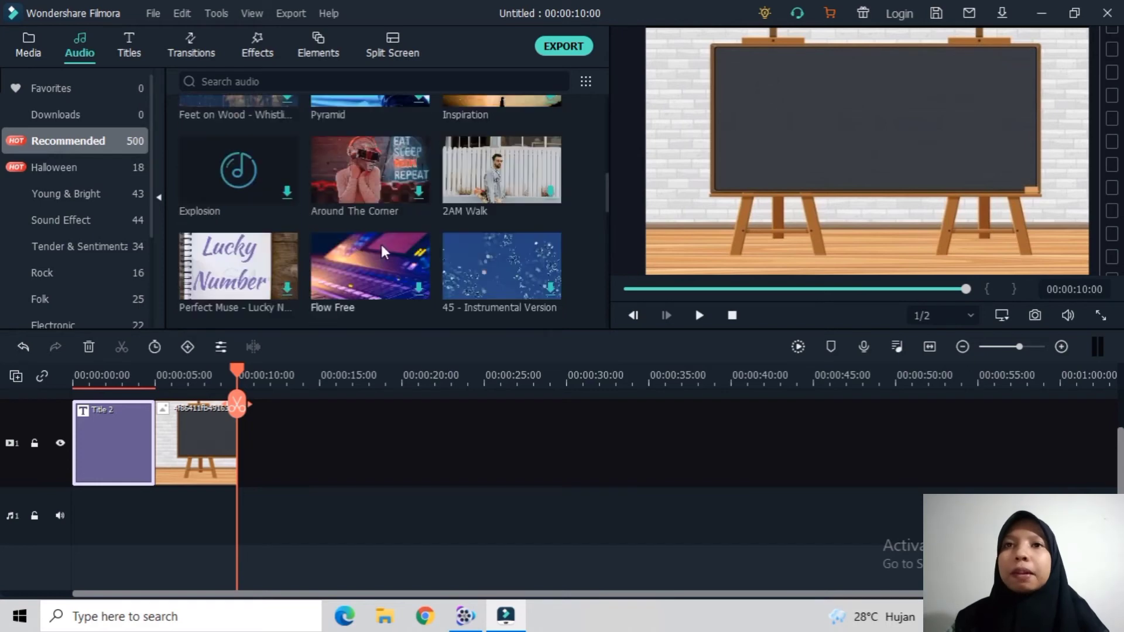
scroll(384, 227, up, 5)
scroll(384, 227, down, 3)
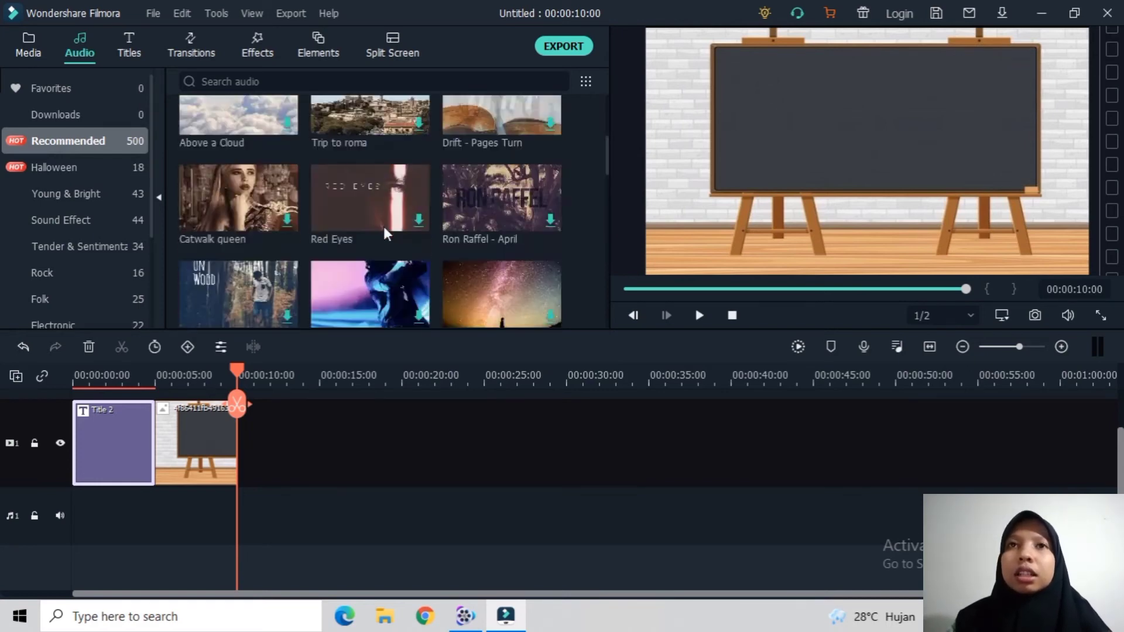
scroll(385, 226, down, 5)
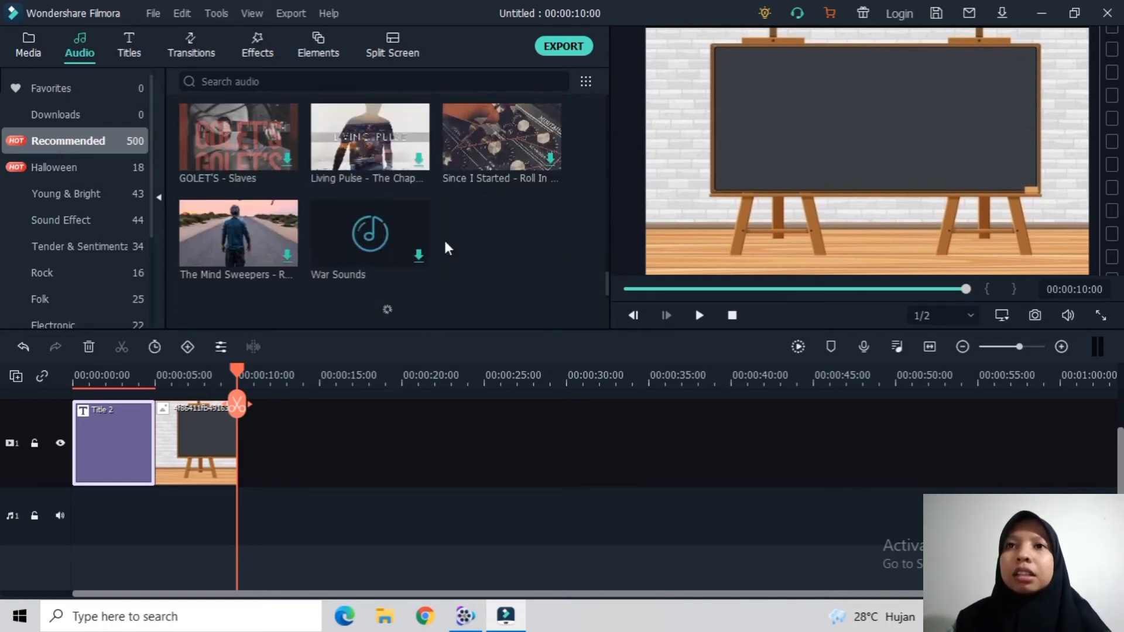
scroll(479, 257, up, 8)
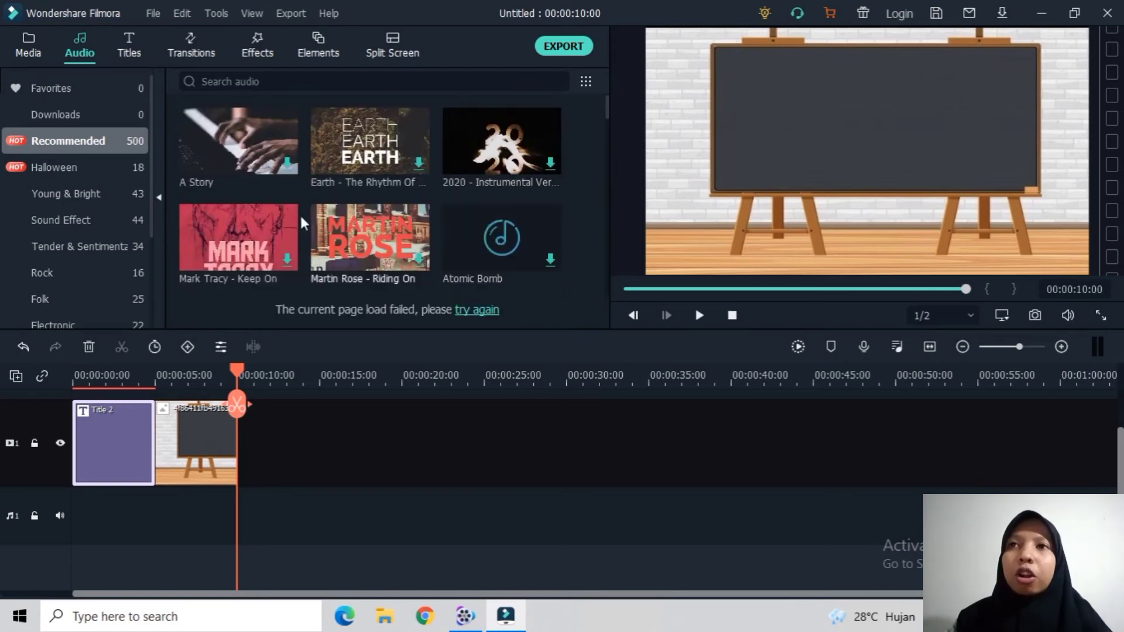
scroll(372, 248, down, 2)
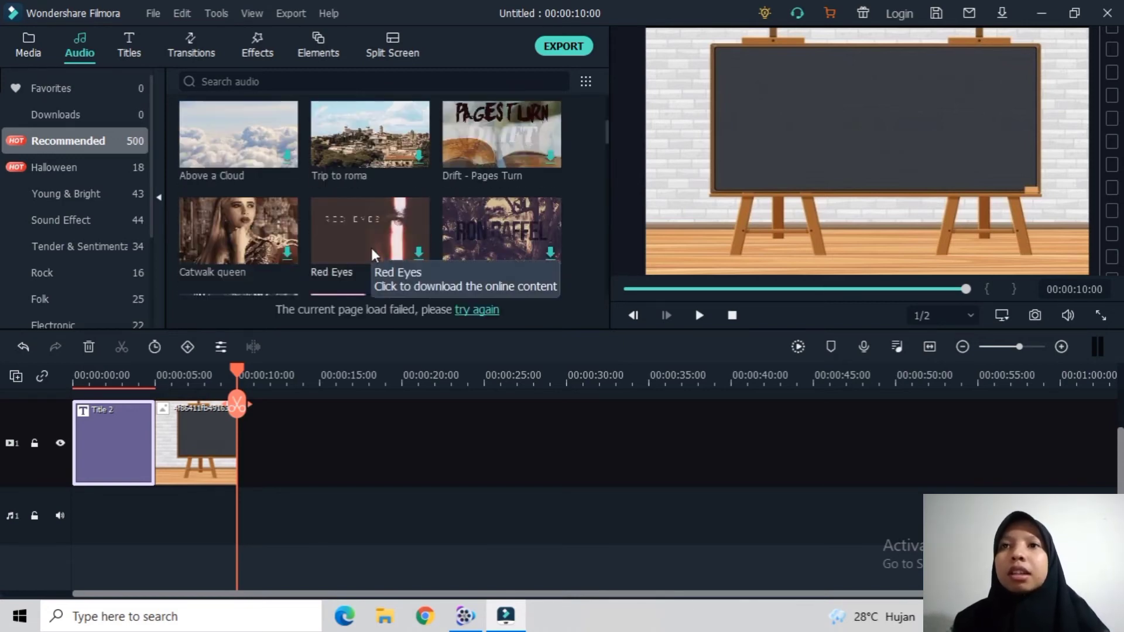
scroll(371, 248, down, 2)
scroll(370, 252, down, 2)
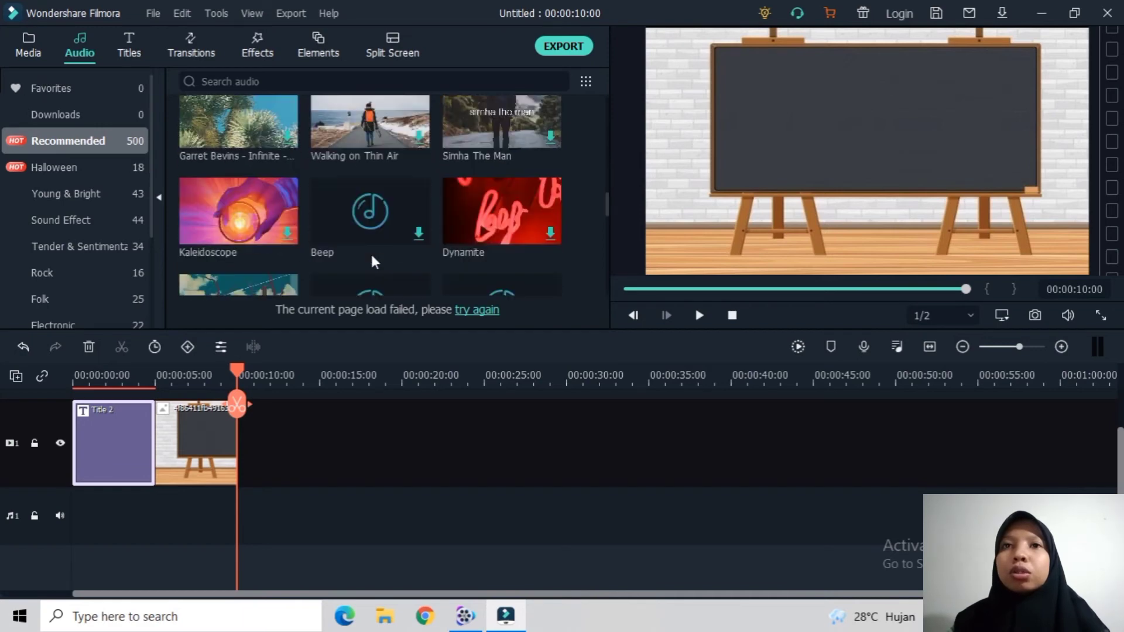
Preview the Dynamite music track and adjust the computer's volume while it plays.
click(484, 220)
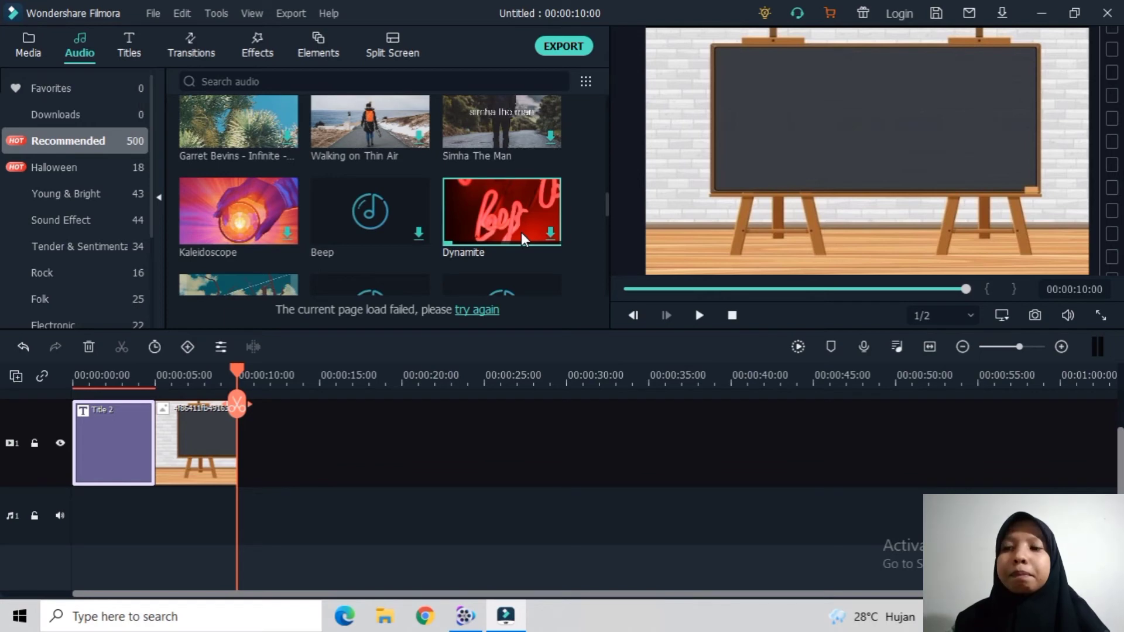
key(XF86AudioRaiseVolume)
key(XF86AudioRaiseVolume)
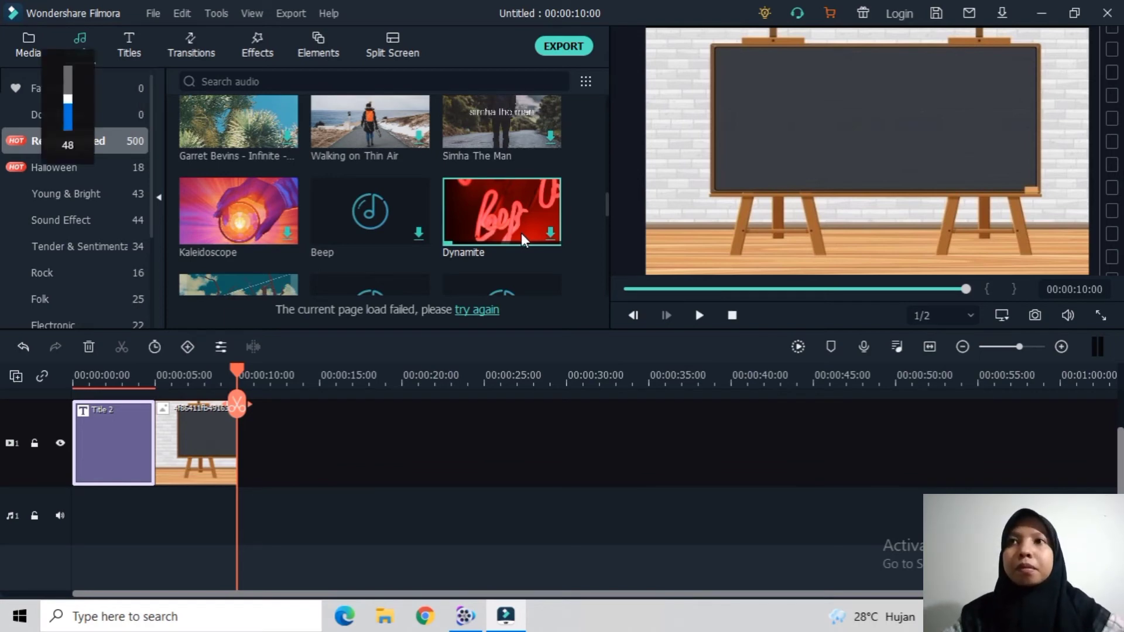
key(XF86AudioRaiseVolume)
key(XF86AudioRaiseVolume)
key(XF86AudioRaiseVolume)
key(XF86AudioRaiseVolume)
key(XF86AudioRaiseVolume)
key(XF86AudioRaiseVolume)
key(XF86AudioRaiseVolume)
key(XF86AudioRaiseVolume)
key(XF86AudioRaiseVolume)
key(XF86AudioRaiseVolume)
key(XF86AudioRaiseVolume)
key(XF86AudioRaiseVolume)
key(XF86AudioRaiseVolume)
key(XF86AudioRaiseVolume)
key(XF86AudioRaiseVolume)
key(XF86AudioRaiseVolume)
key(XF86AudioRaiseVolume)
key(XF86AudioRaiseVolume)
key(XF86AudioRaiseVolume)
key(XF86AudioRaiseVolume)
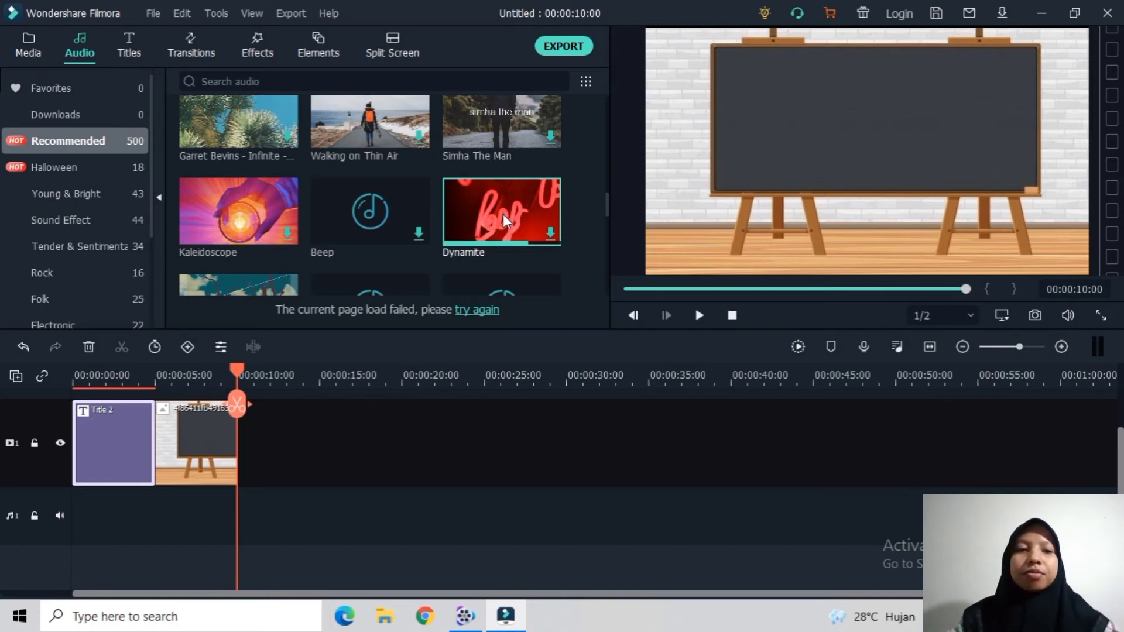
key(XF86AudioLowerVolume)
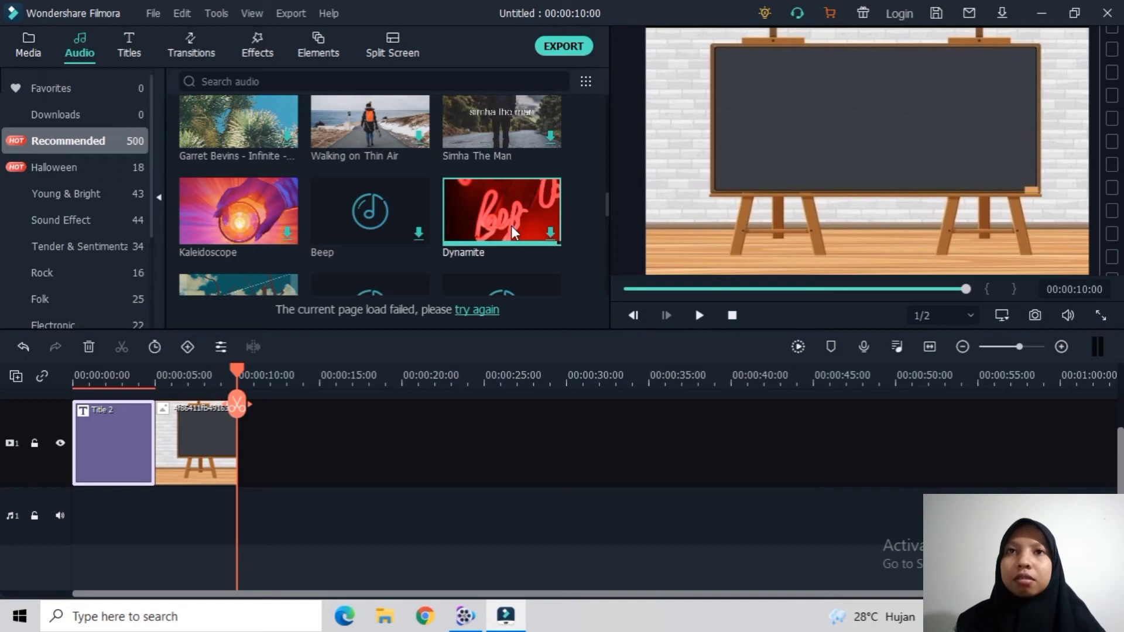
Download the Dynamite track and place it on the audio track, aligned with the start of the Title 2 clip.
click(511, 226)
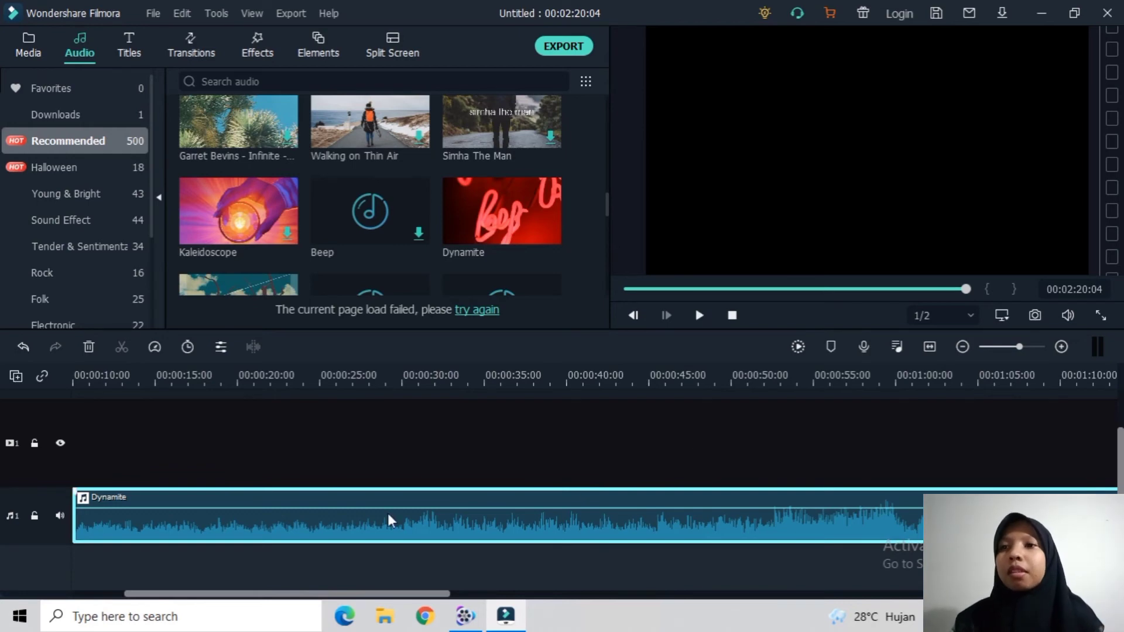
key(space)
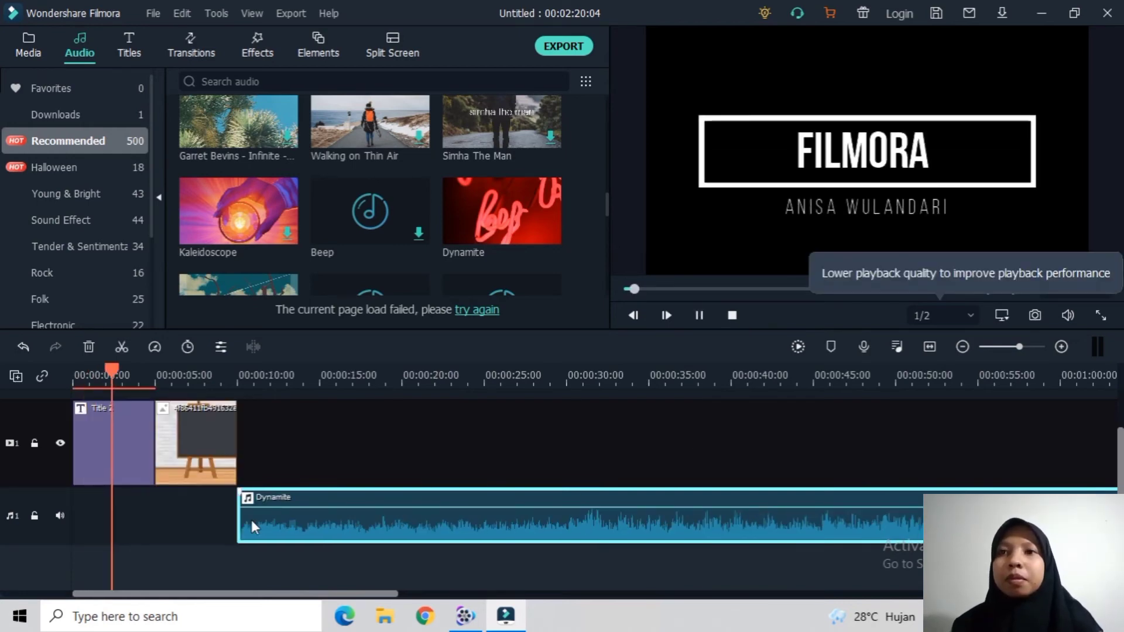
drag(253, 523, 91, 508)
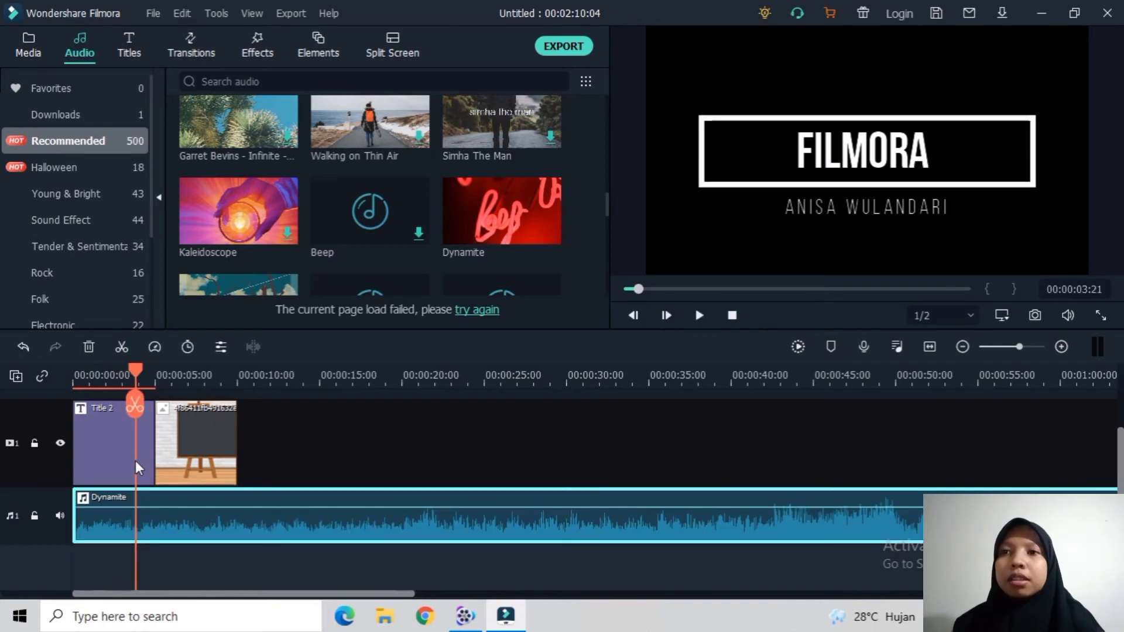
Play the sequence from the Title 2 clip through the blackboard clip to check it with the Dynamite music.
click(120, 467)
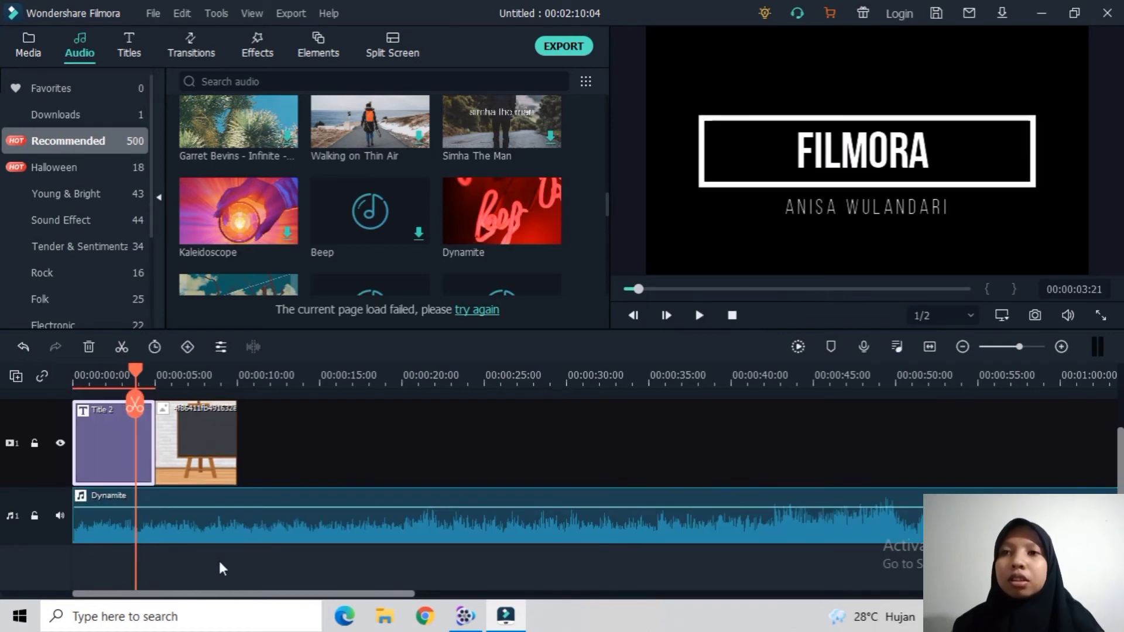
click(221, 565)
click(698, 316)
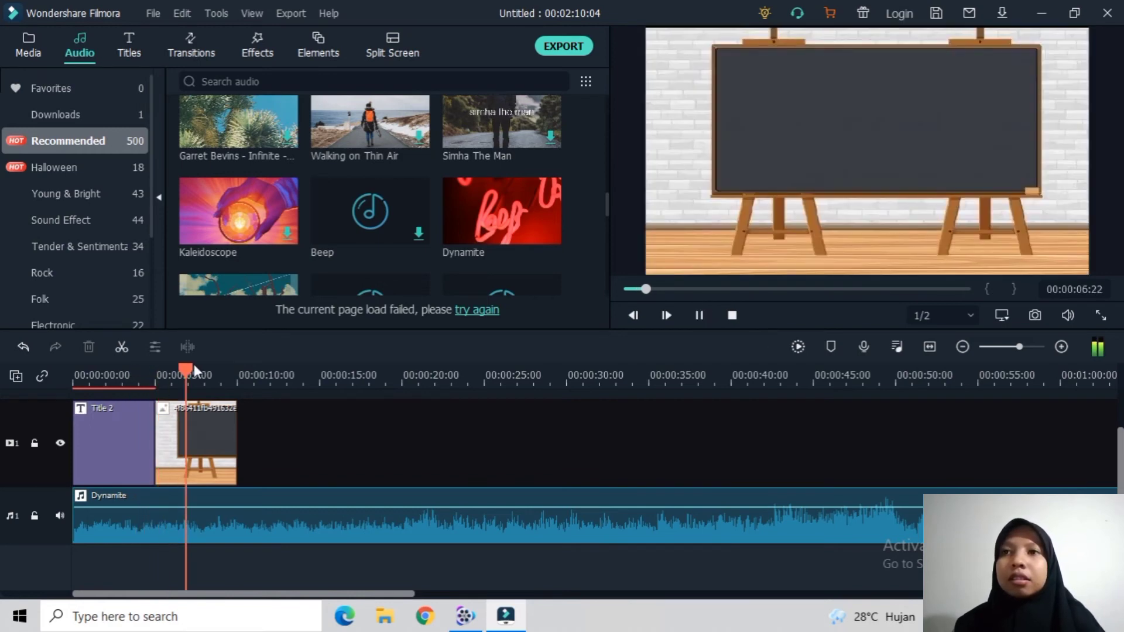
click(732, 315)
click(701, 316)
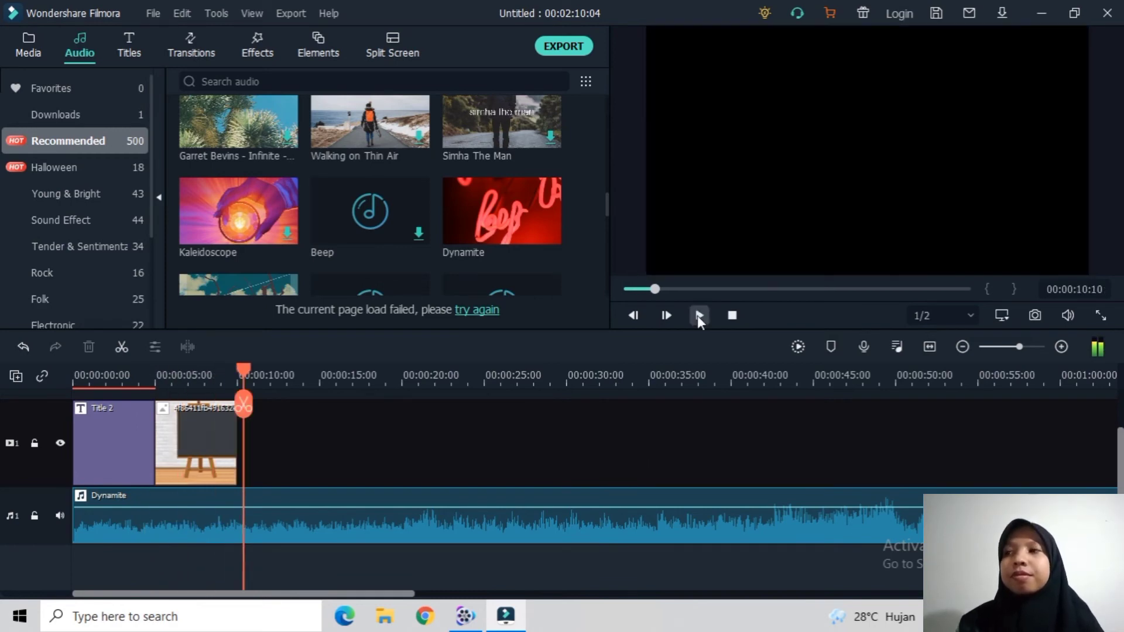
click(699, 316)
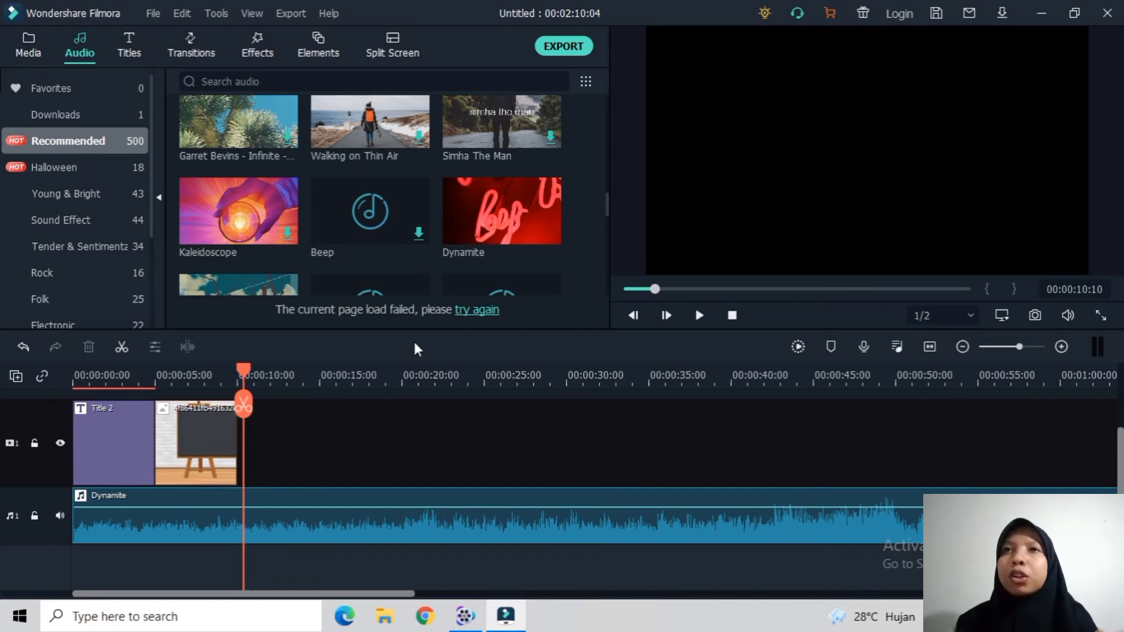
Preview MPEG Glitch from the Recommended effects and insert it on the video track ahead of the Title 2 clip.
click(262, 47)
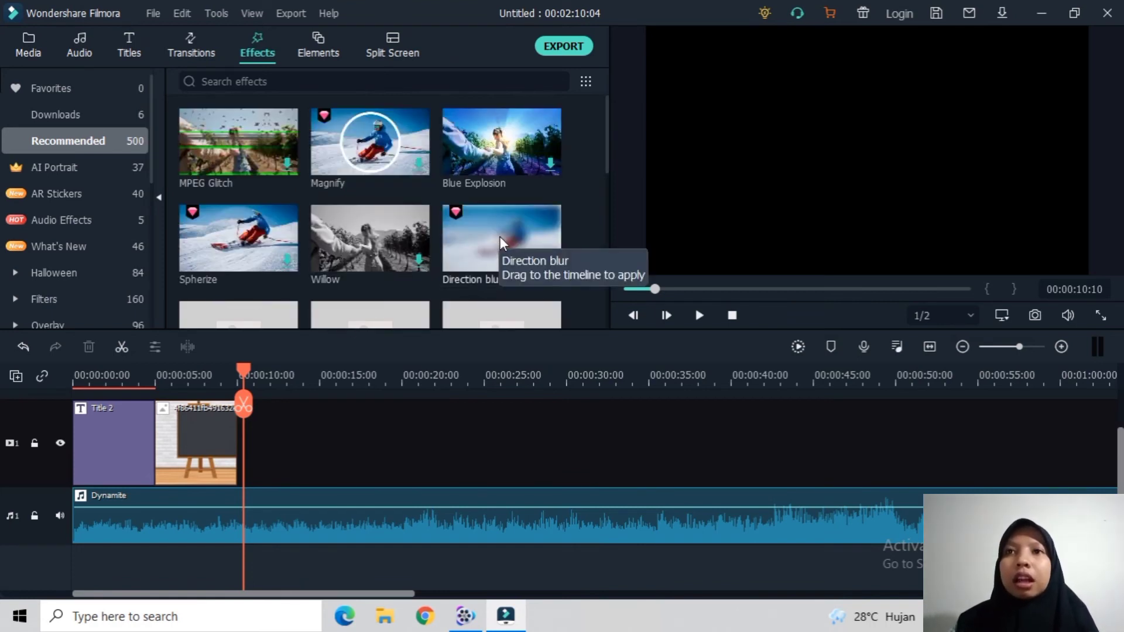
scroll(502, 243, down, 10)
scroll(501, 243, up, 10)
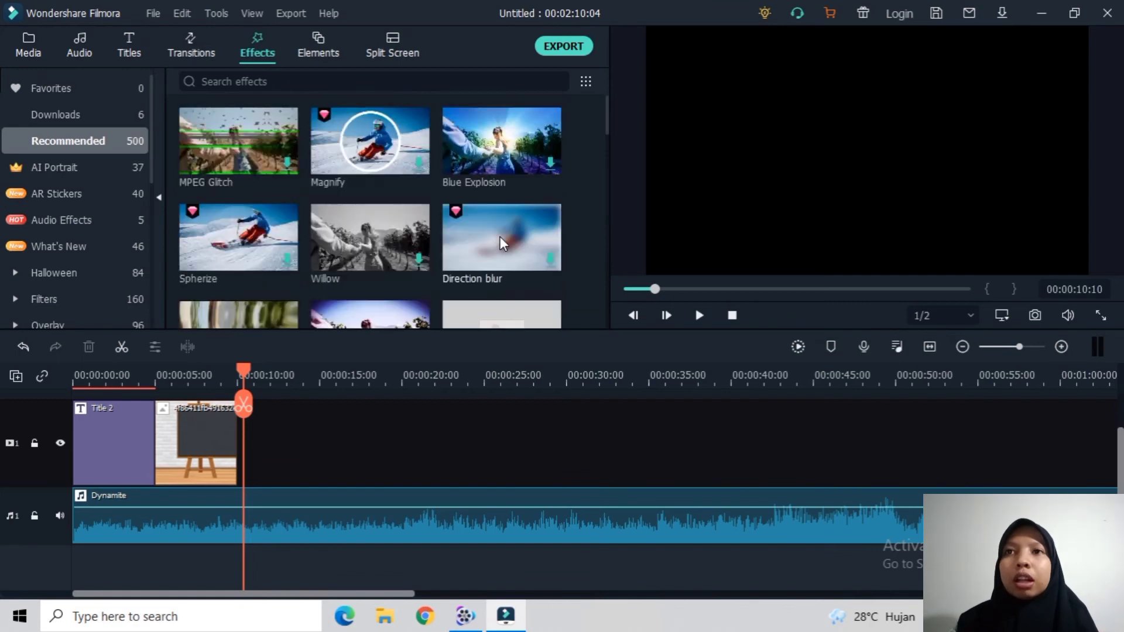
scroll(351, 246, down, 5)
scroll(361, 239, up, 5)
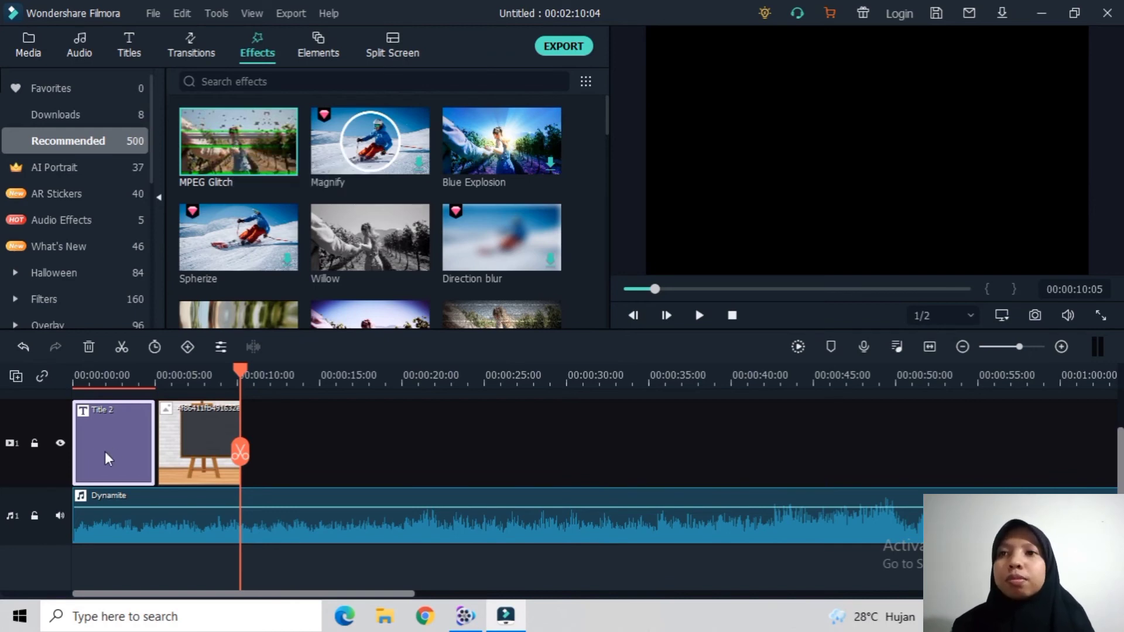
click(246, 153)
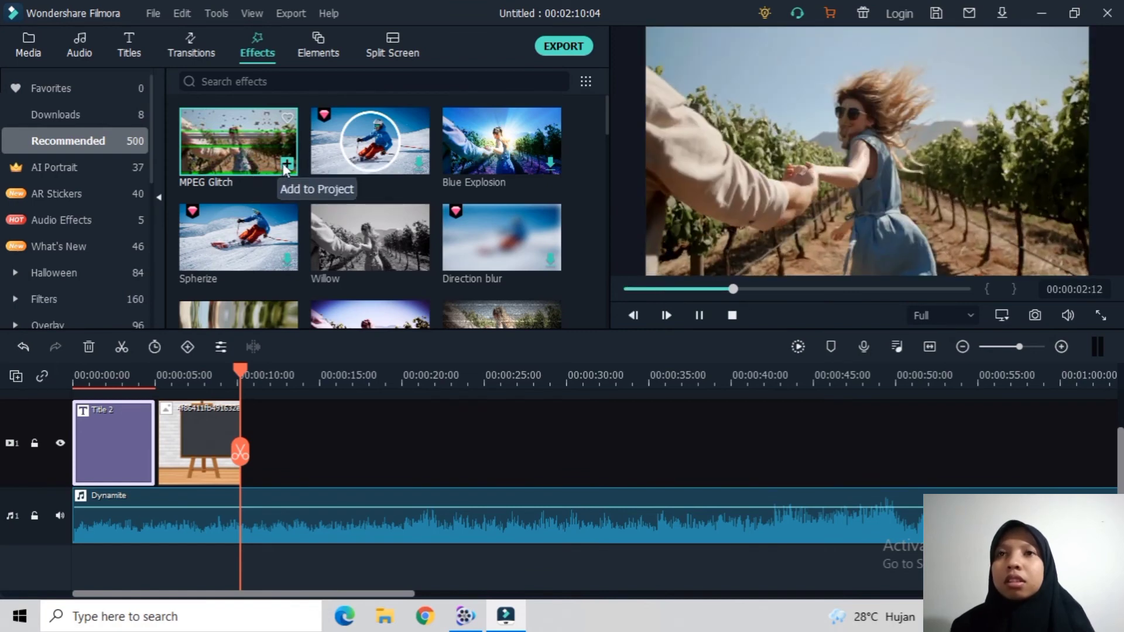
drag(287, 168, 80, 419)
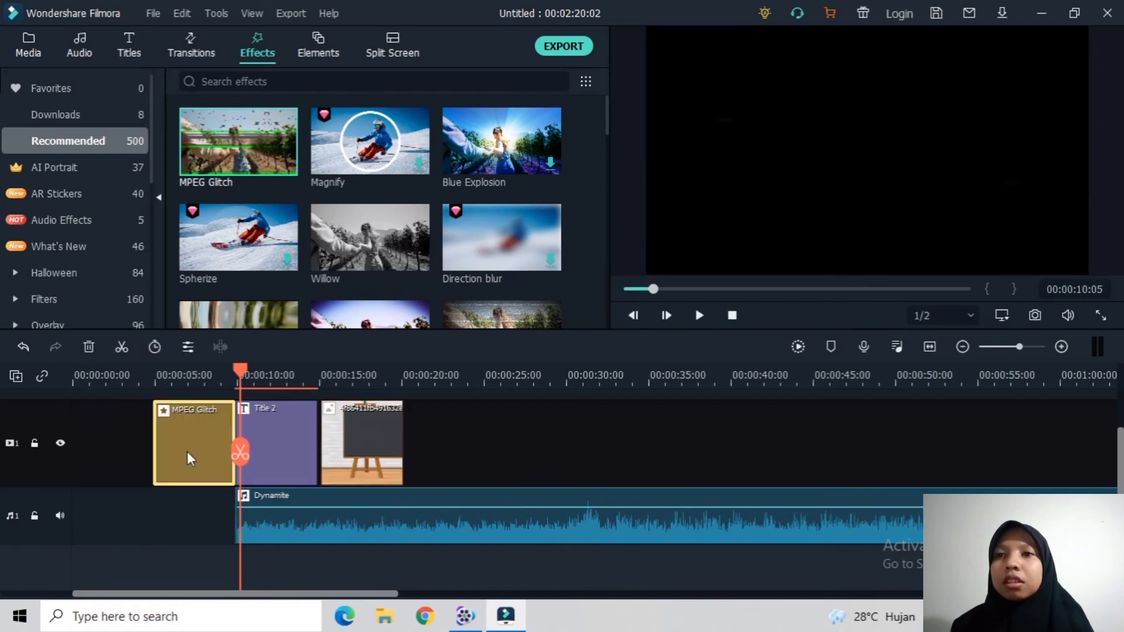
click(383, 440)
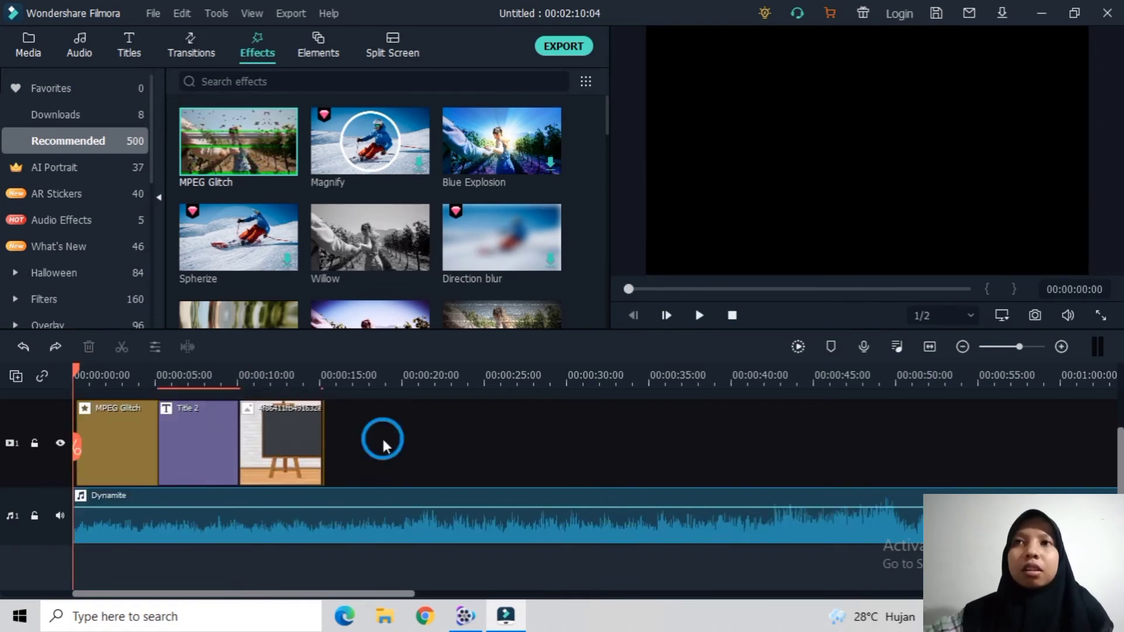
Move the MPEG Glitch clip between the Title 2 and blackboard clips and return the playhead to the start.
click(120, 447)
drag(128, 448, 224, 458)
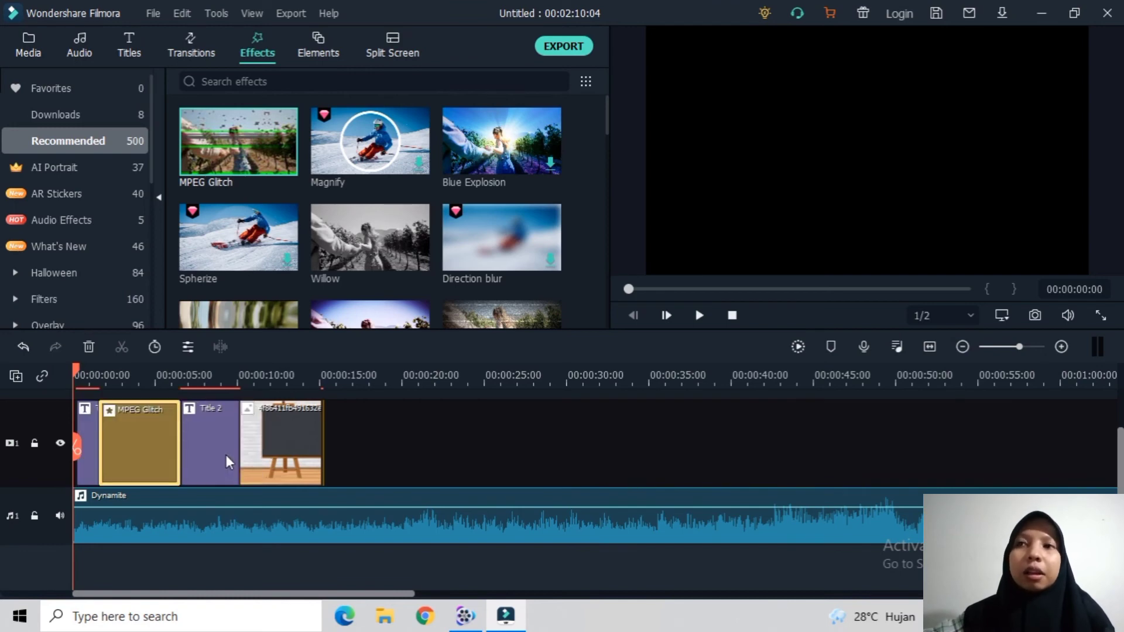
drag(152, 436, 236, 444)
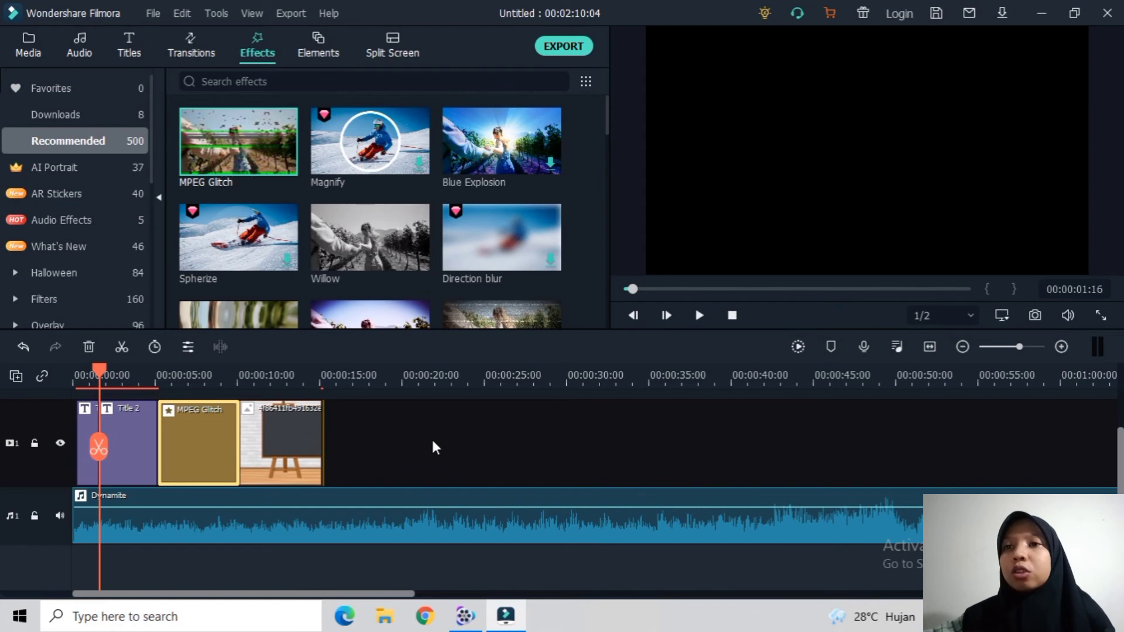
drag(97, 463, 50, 447)
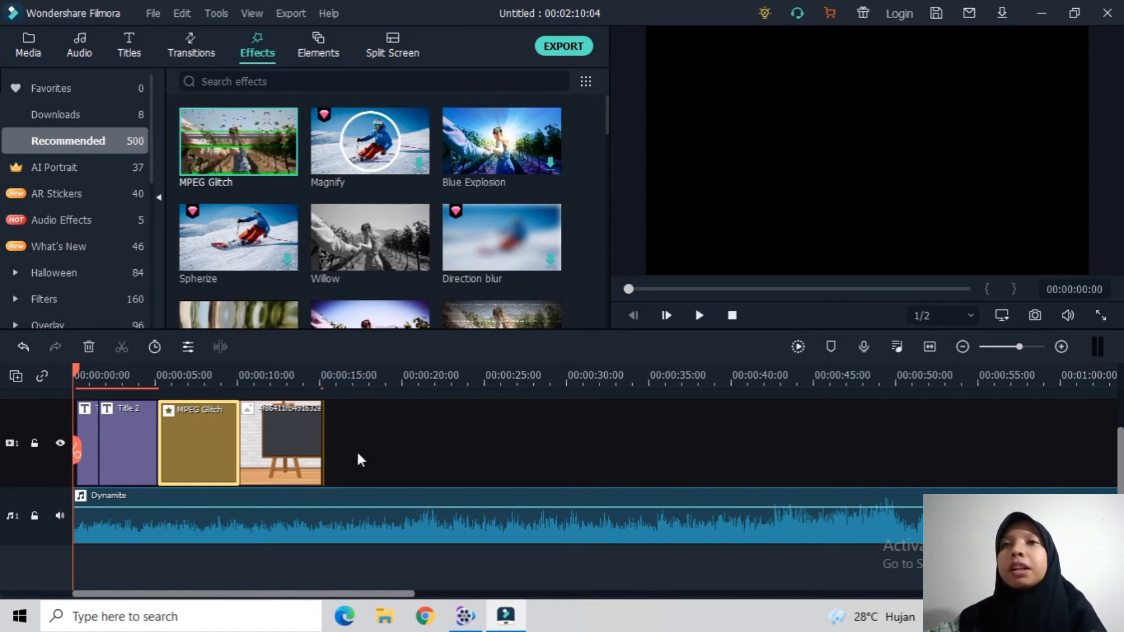
Browse the Recommended elements and the list of element categories for something to add to the video.
click(315, 54)
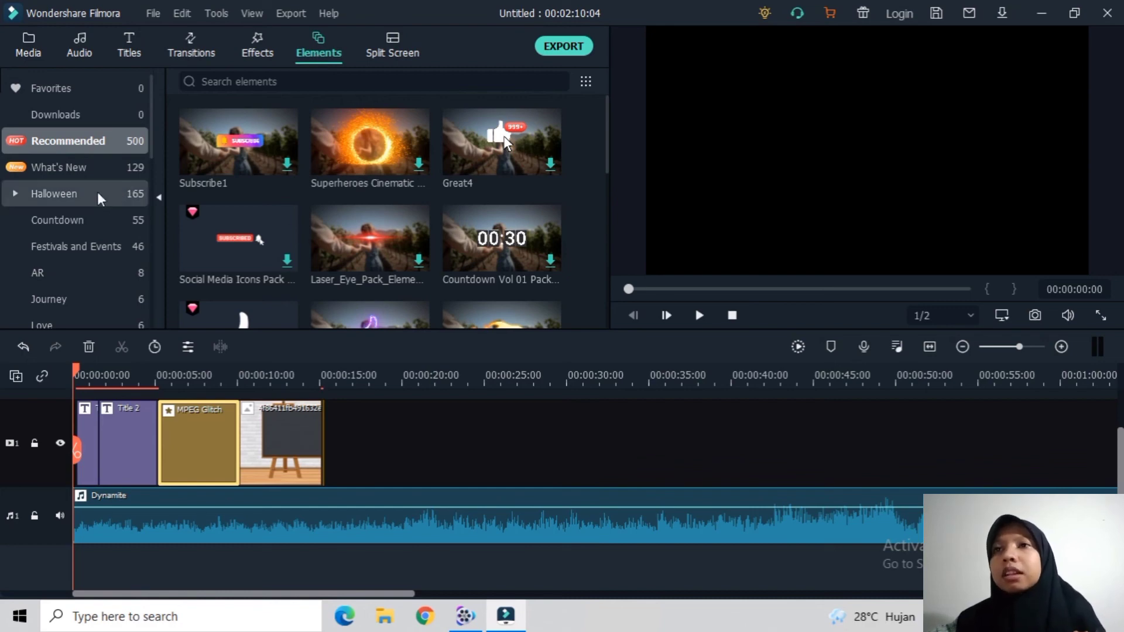
scroll(180, 146, down, 4)
scroll(223, 175, down, 6)
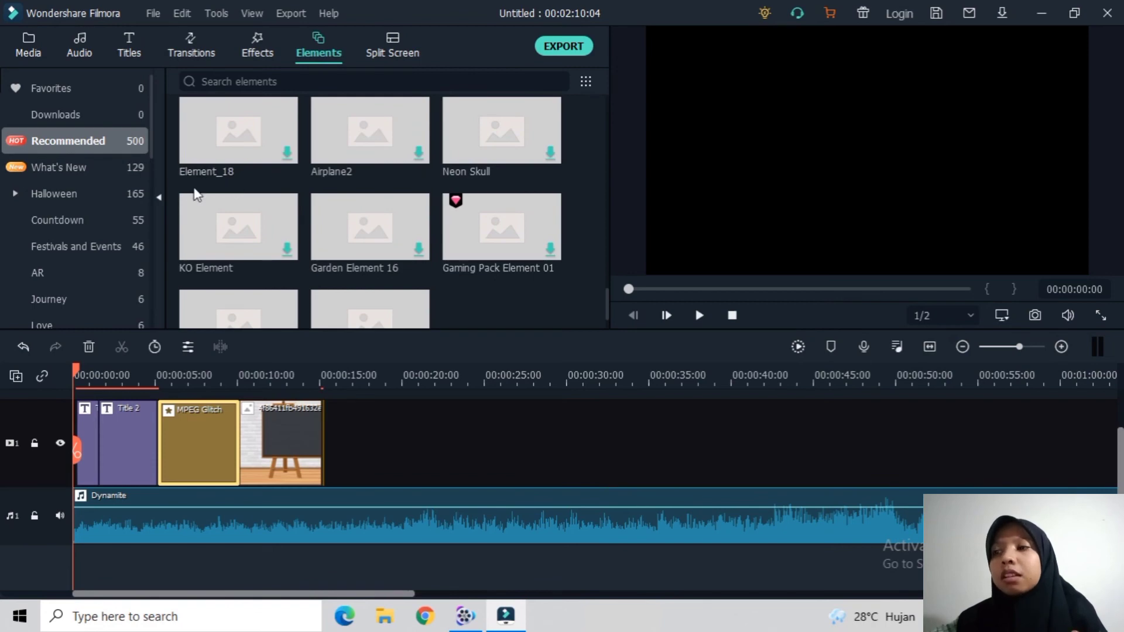
scroll(182, 193, up, 3)
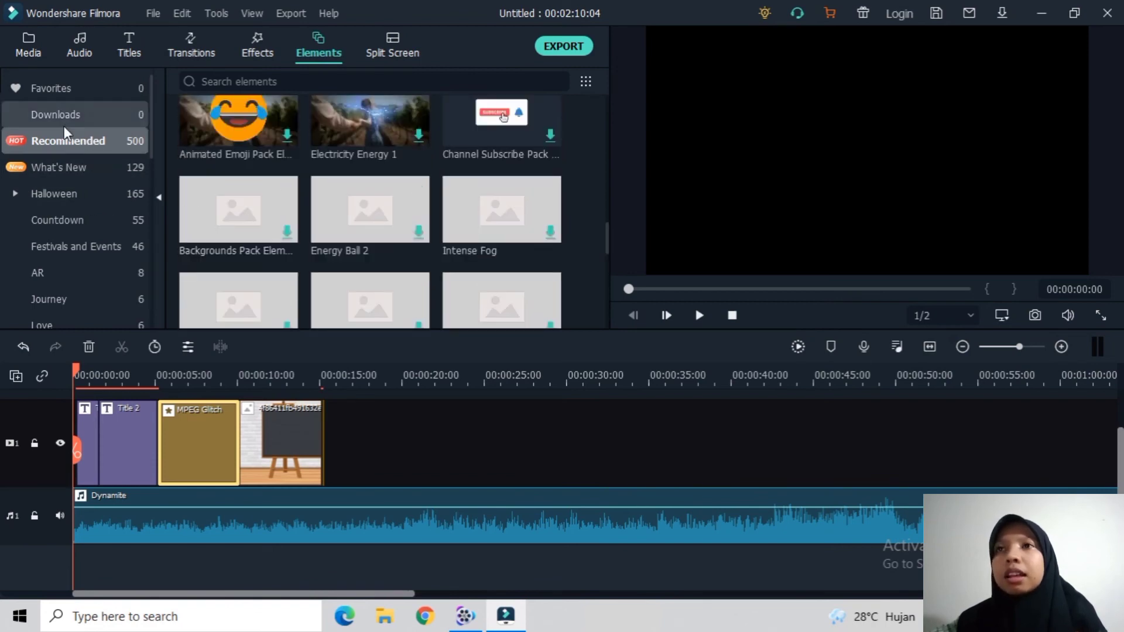
scroll(46, 211, down, 5)
scroll(73, 235, down, 3)
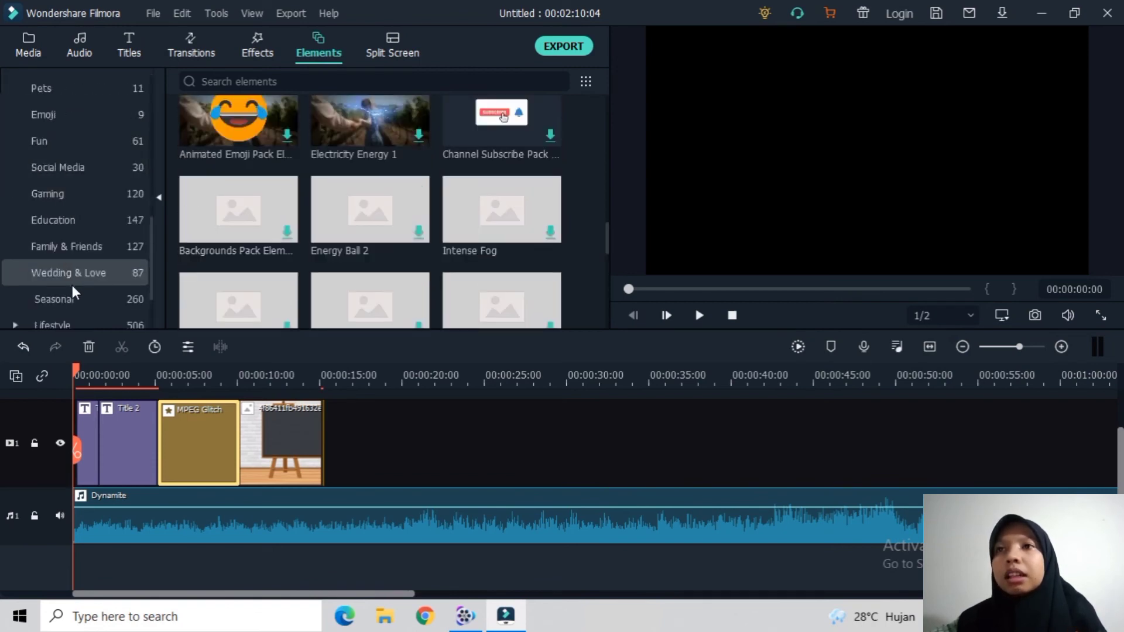
scroll(109, 198, up, 6)
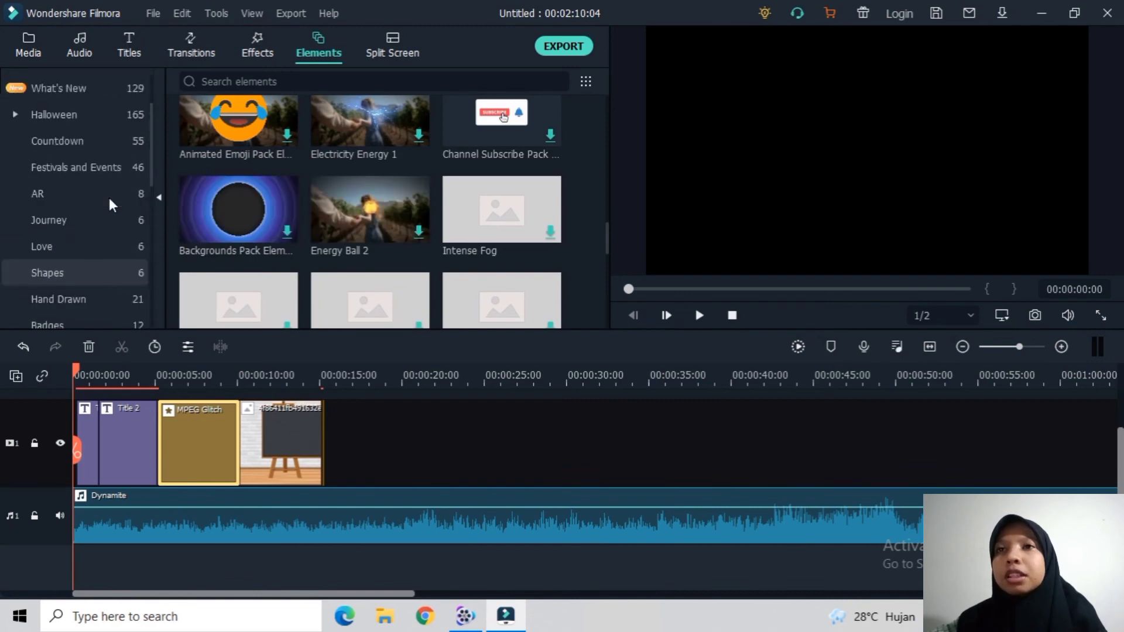
scroll(105, 222, down, 6)
scroll(106, 217, up, 8)
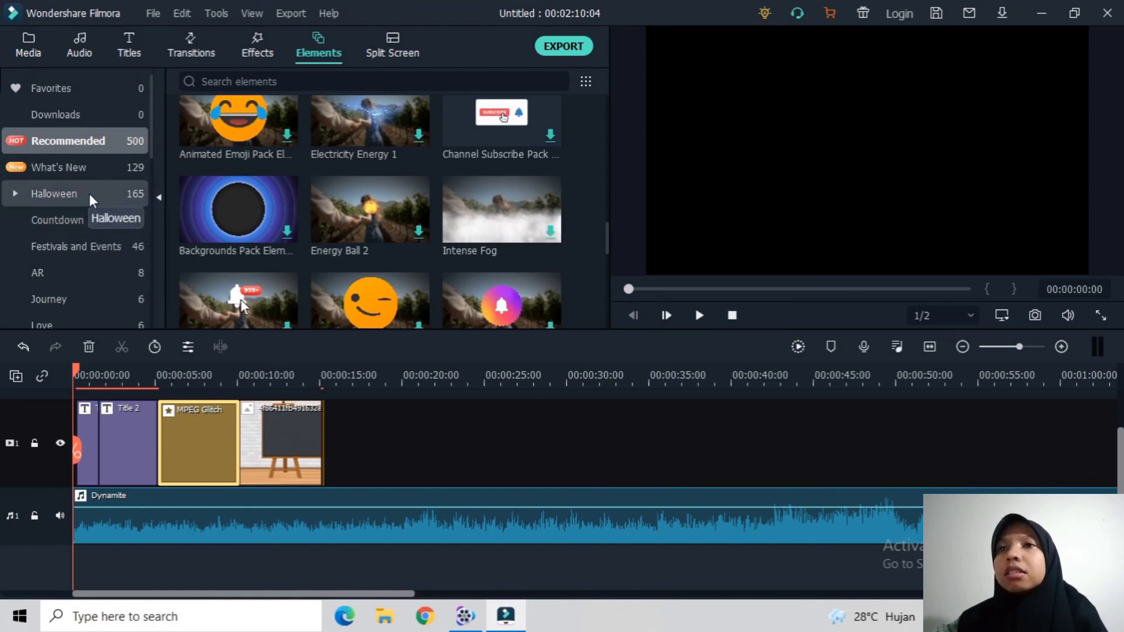
scroll(76, 229, down, 3)
Find Element Love 4 in the Love elements category, download it and preview it.
click(70, 219)
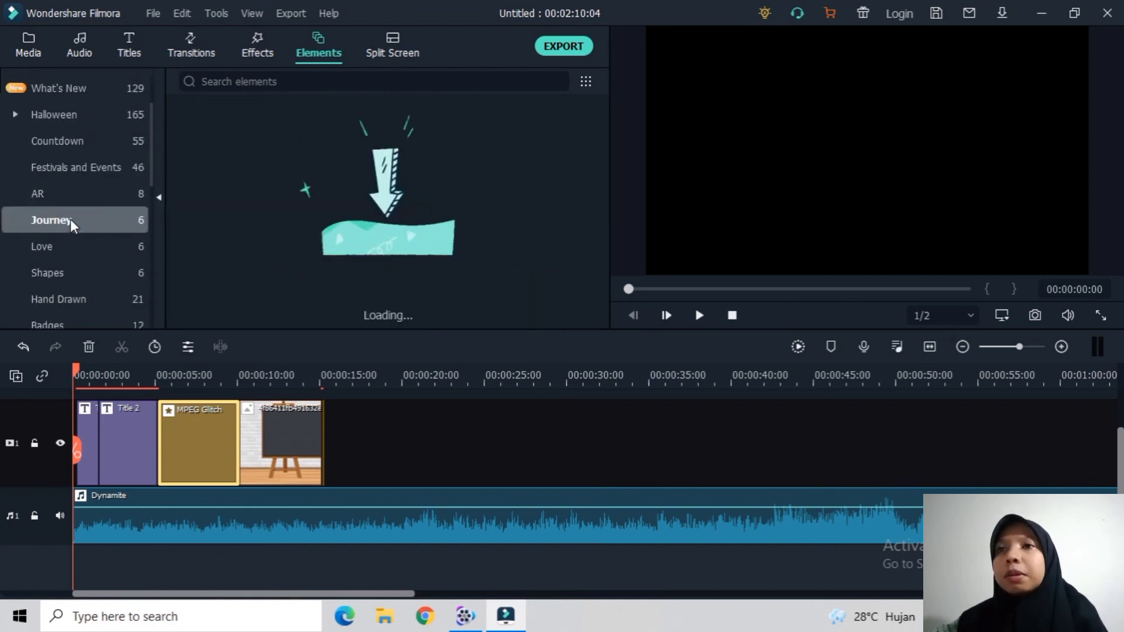
click(55, 251)
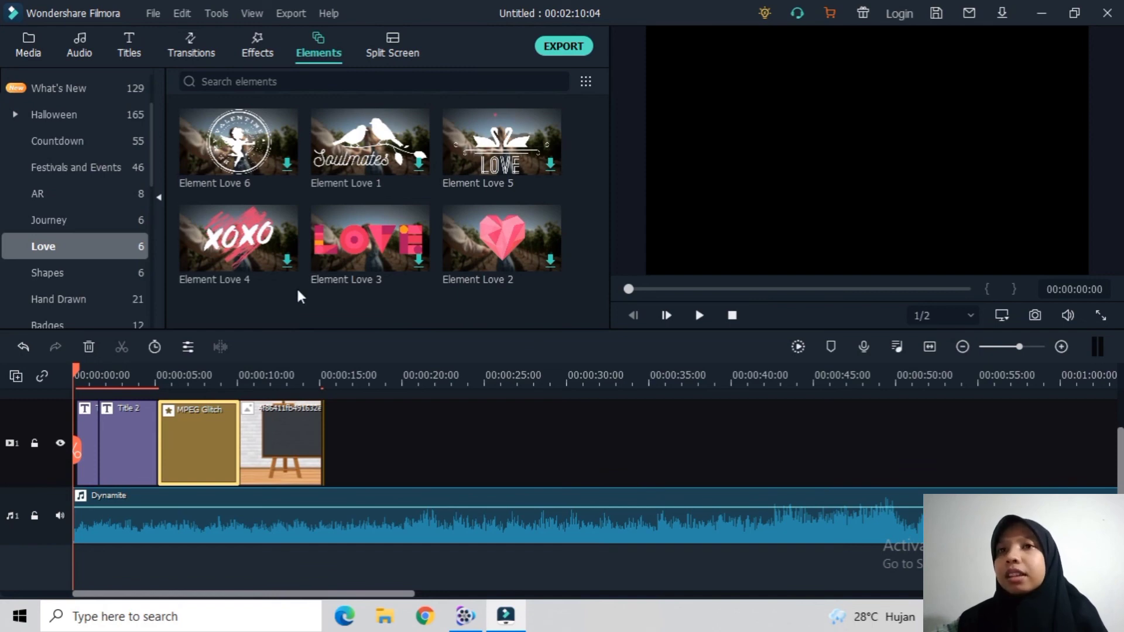
click(254, 262)
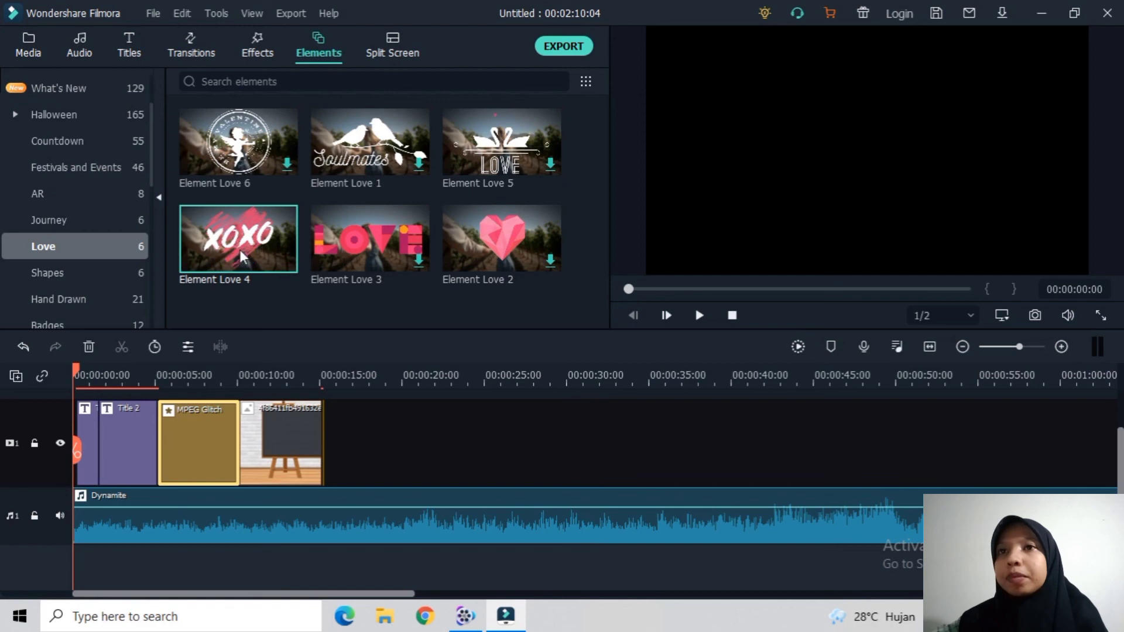
click(240, 249)
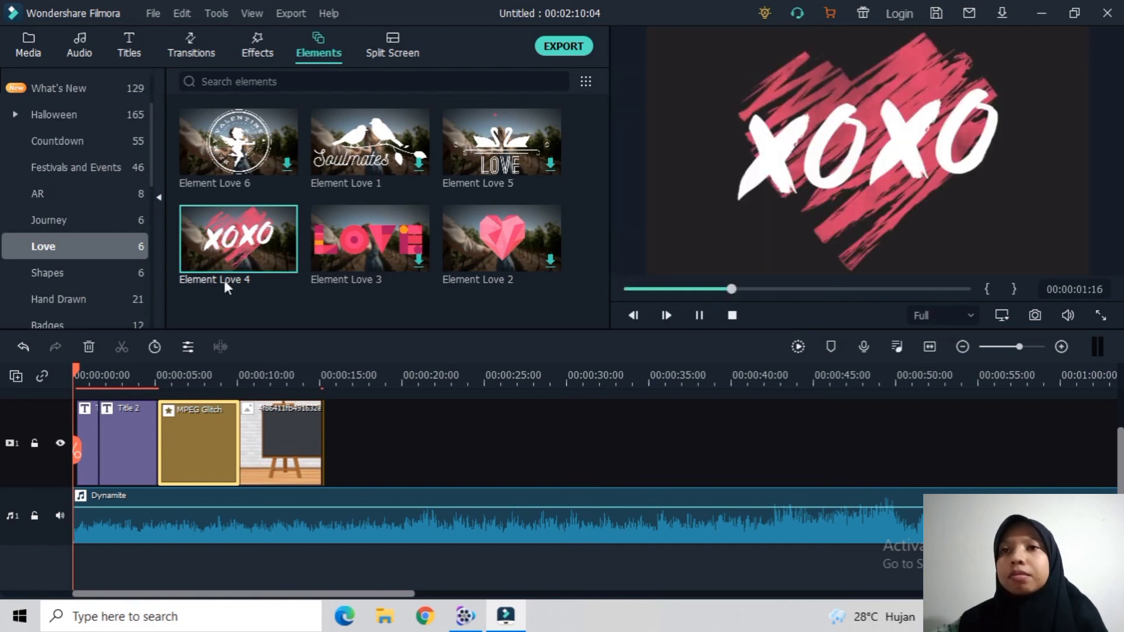
Place Element Love 4 on the video track at the end, directly after the blackboard clip.
mouse_move(223, 280)
mouse_down()
mouse_move(262, 442)
mouse_move(318, 459)
mouse_move(240, 446)
mouse_up()
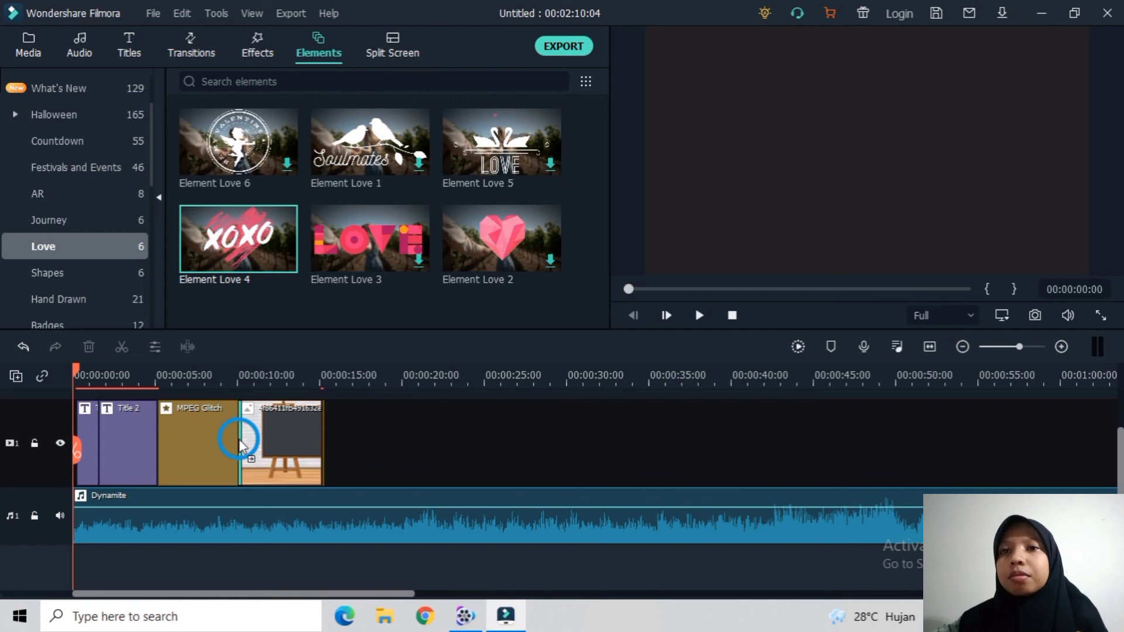
drag(239, 445, 241, 446)
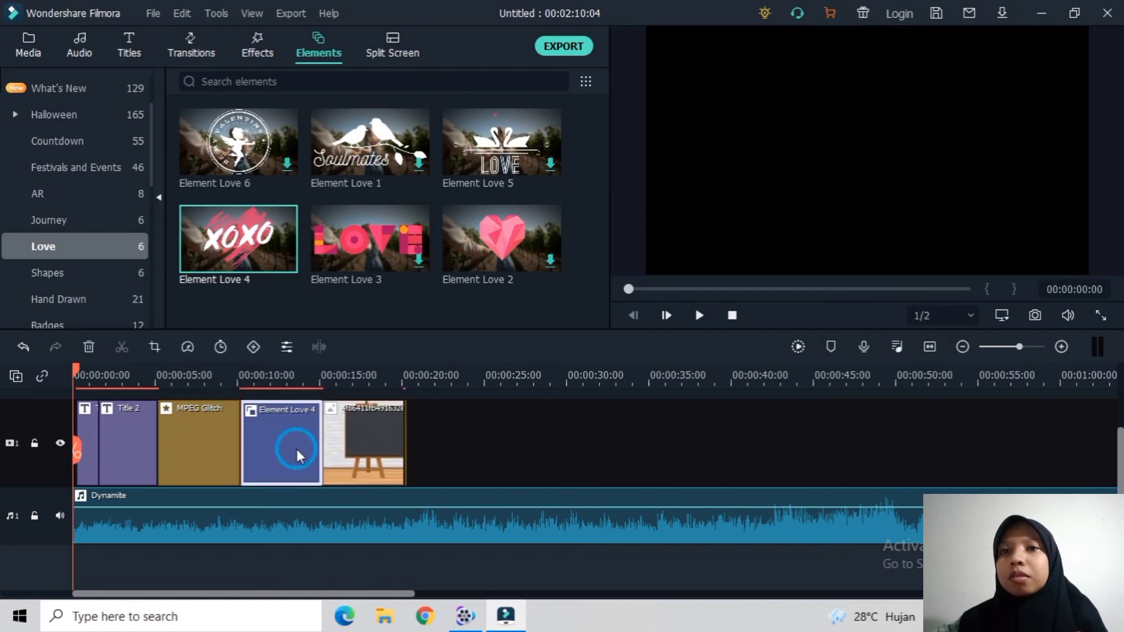
key(ctrl+z)
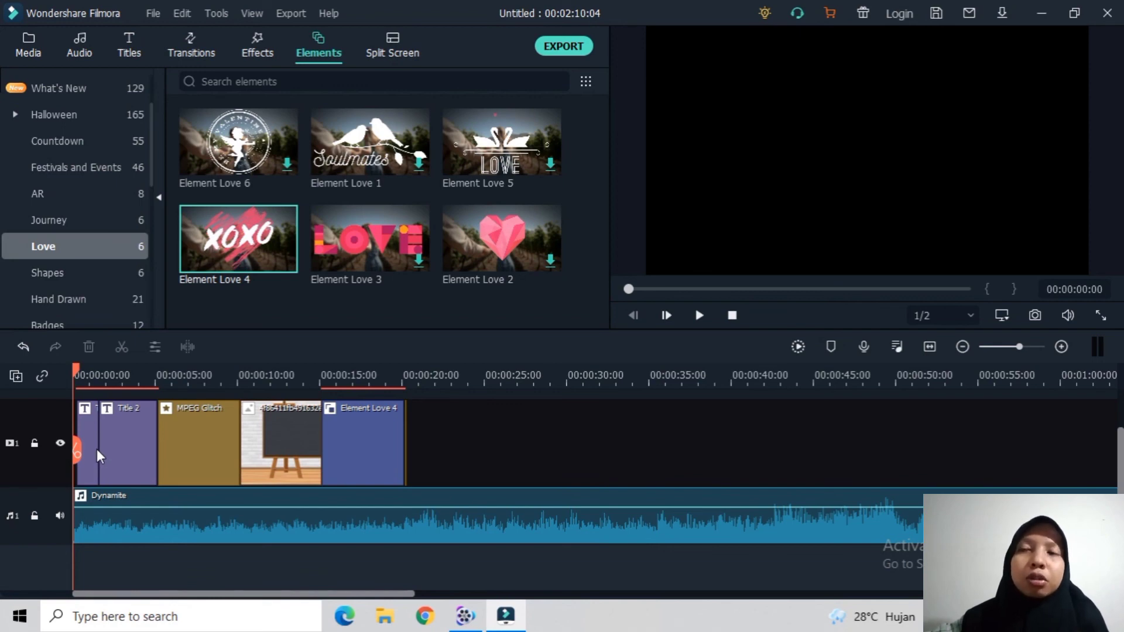
Extend the blackboard clip to end at about 24 seconds, and lengthen the second Title 2 piece to end at about 11 seconds.
click(261, 445)
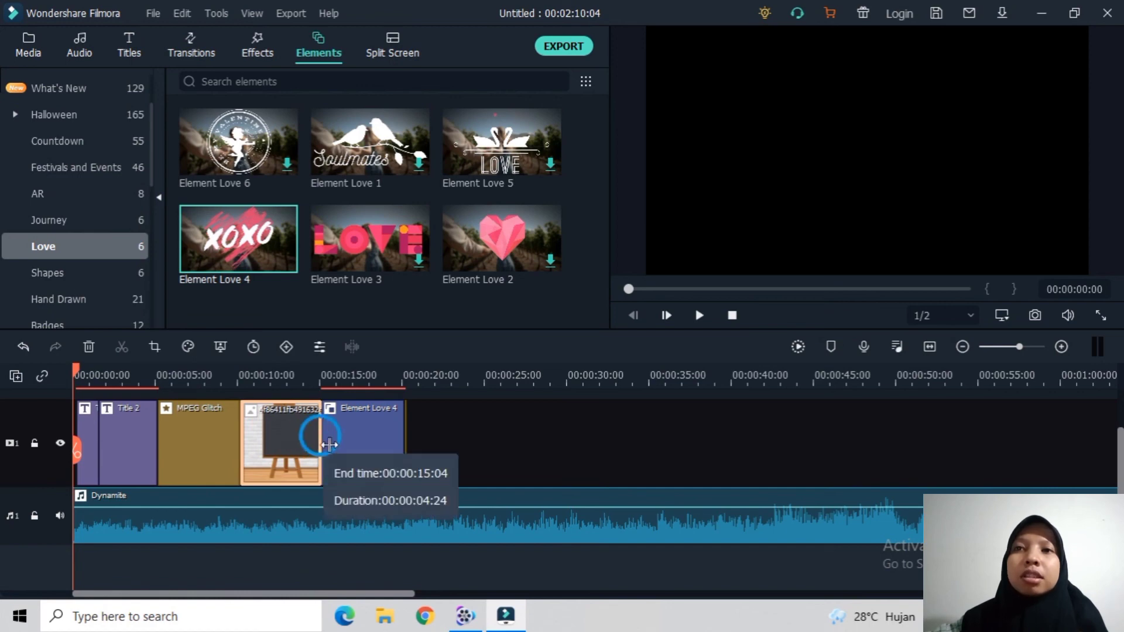
drag(330, 445, 468, 445)
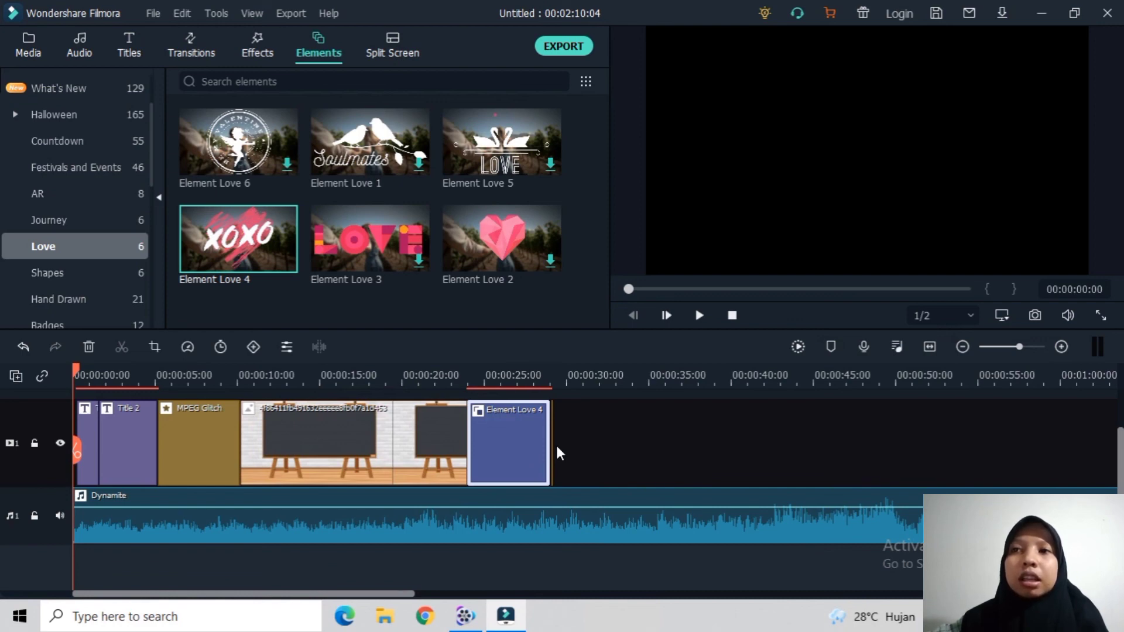
drag(157, 444, 259, 443)
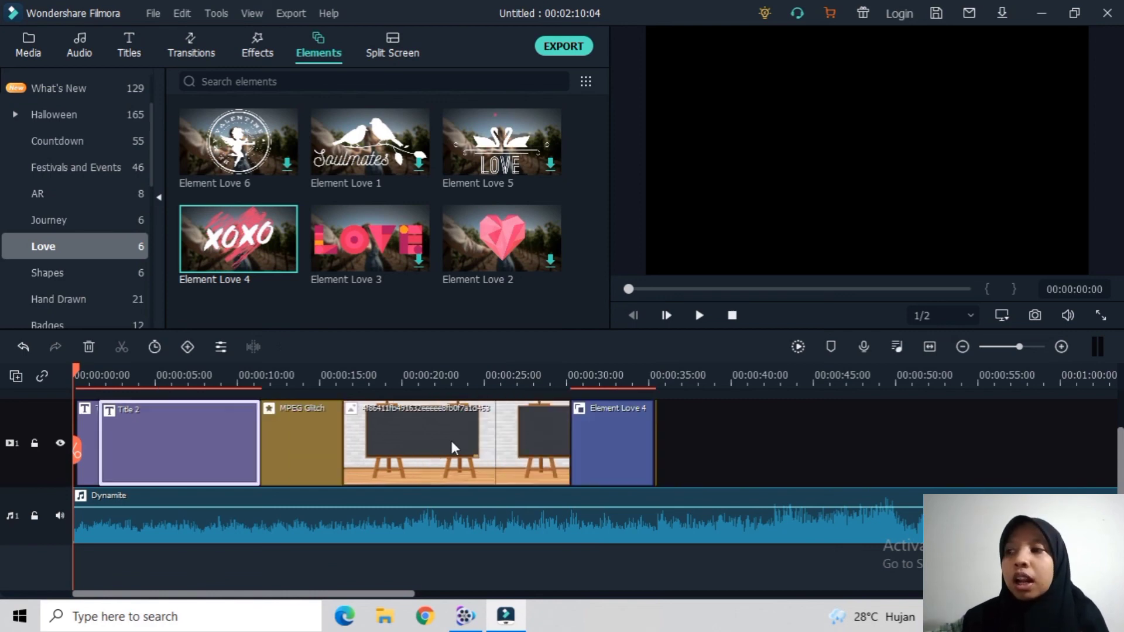
click(678, 464)
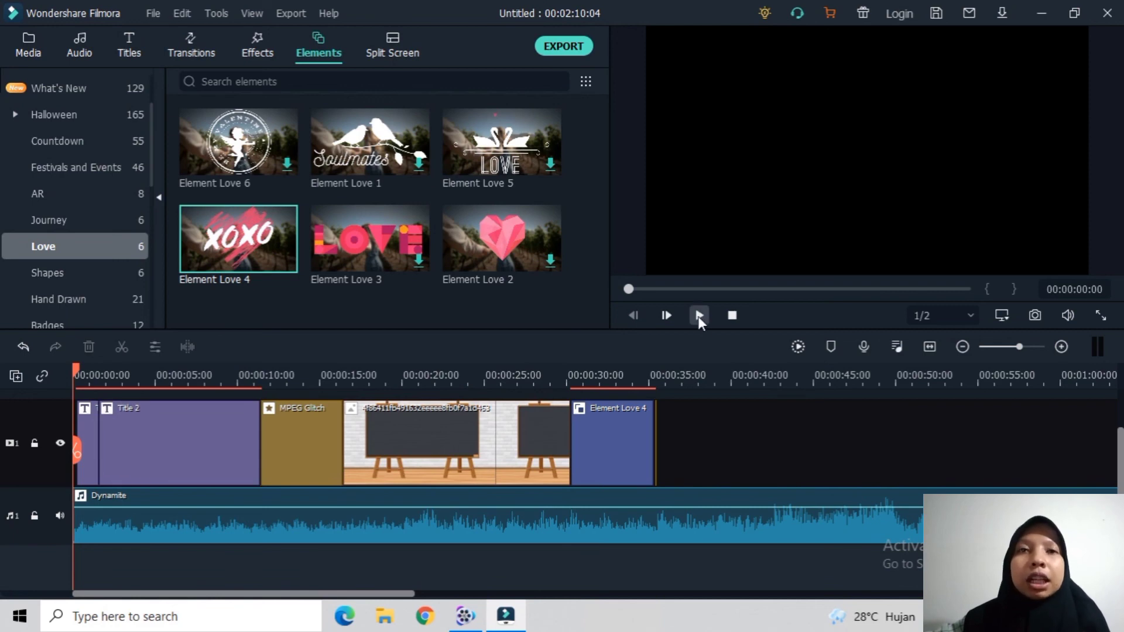